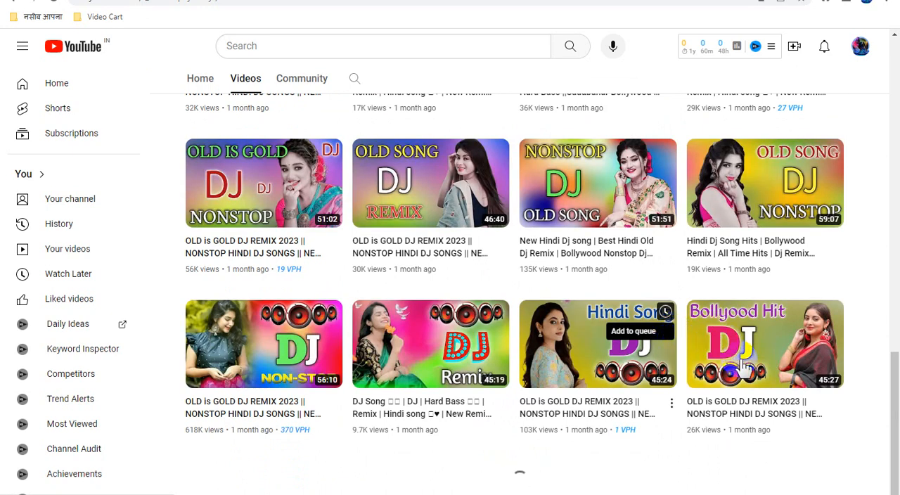
- Browse the MOSTI DJ channel's uploads down to the oldest video
scroll(782, 359, up, 20)
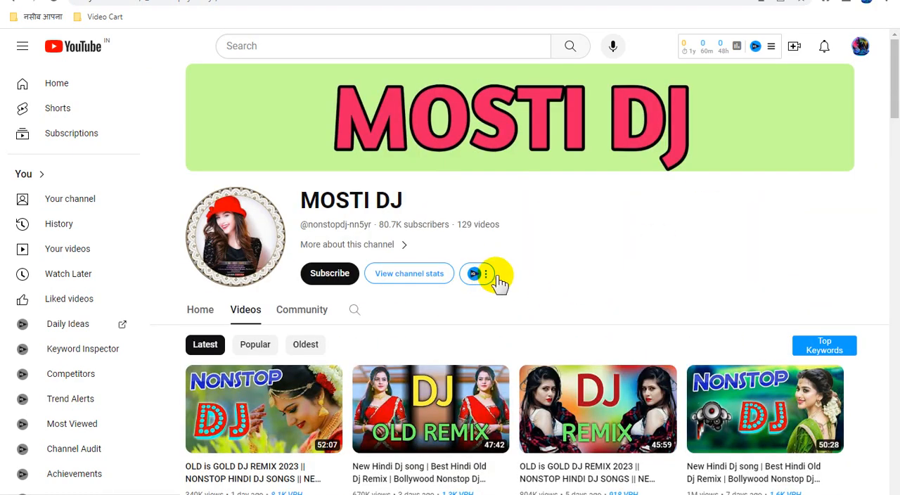
scroll(638, 277, down, 8)
scroll(645, 278, down, 5)
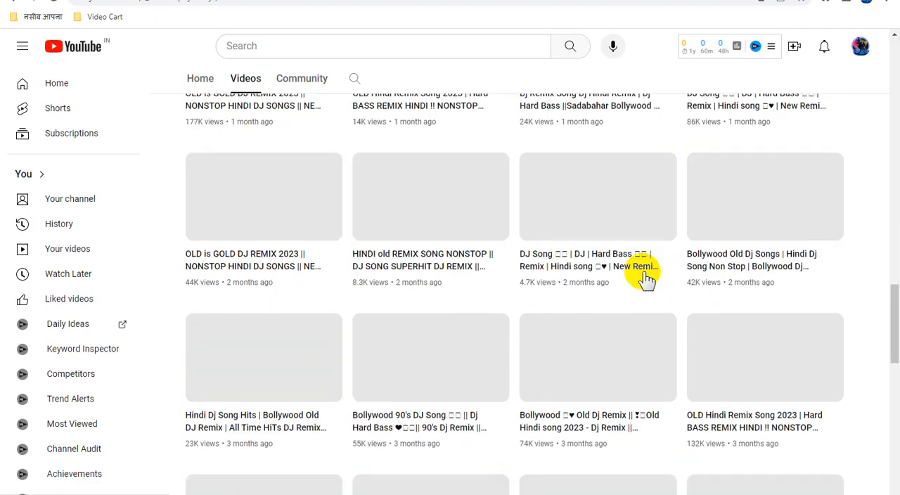
scroll(698, 360, down, 5)
scroll(662, 353, down, 7)
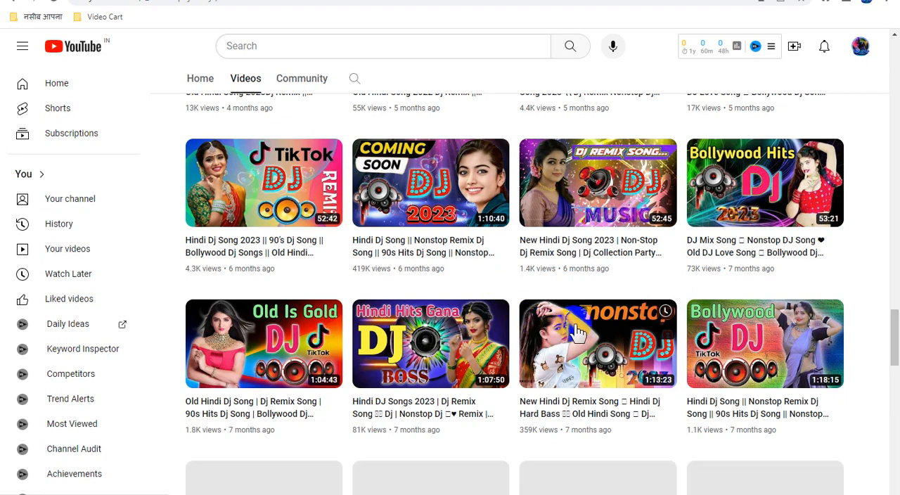
scroll(610, 358, down, 12)
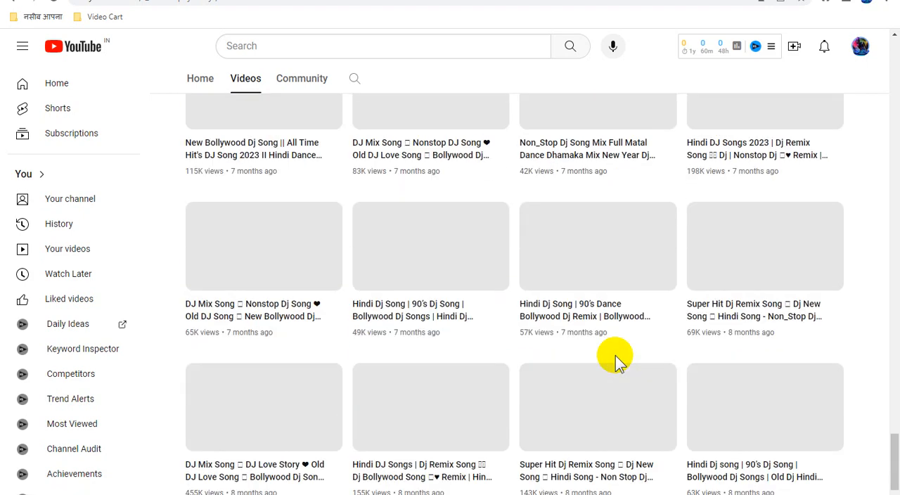
scroll(615, 360, down, 1)
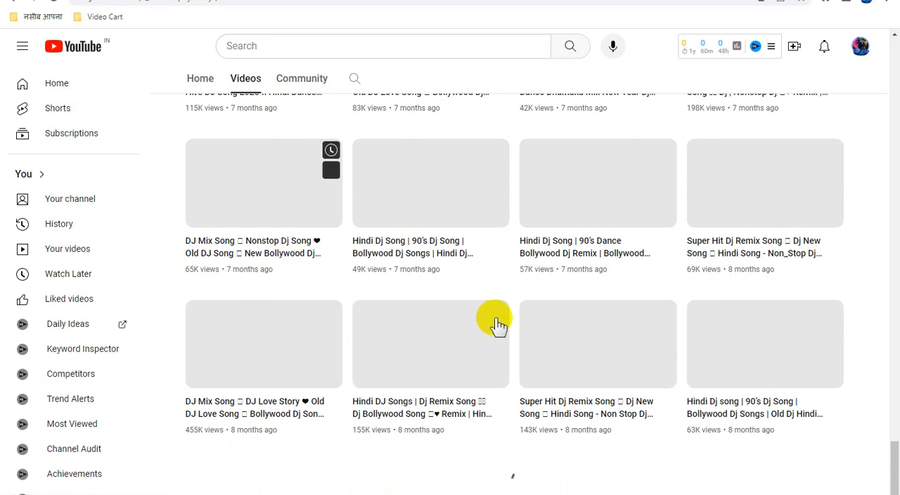
mouse_move(498, 325)
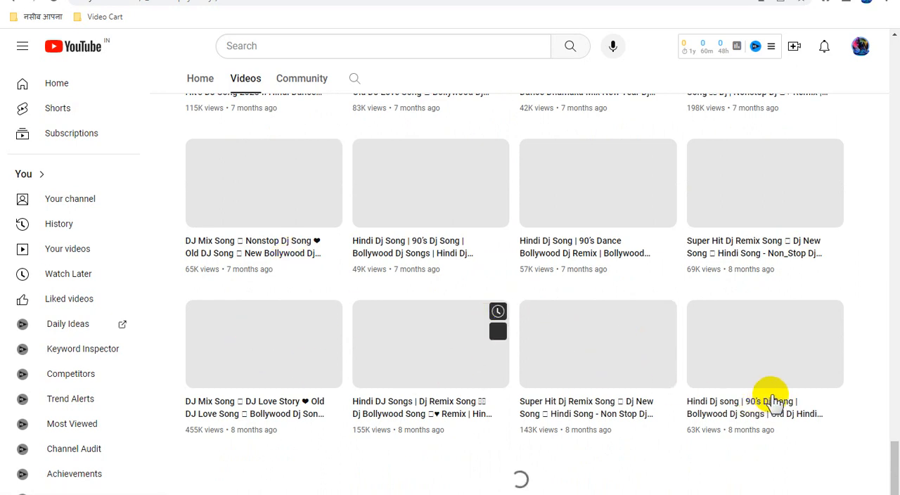
mouse_move(859, 373)
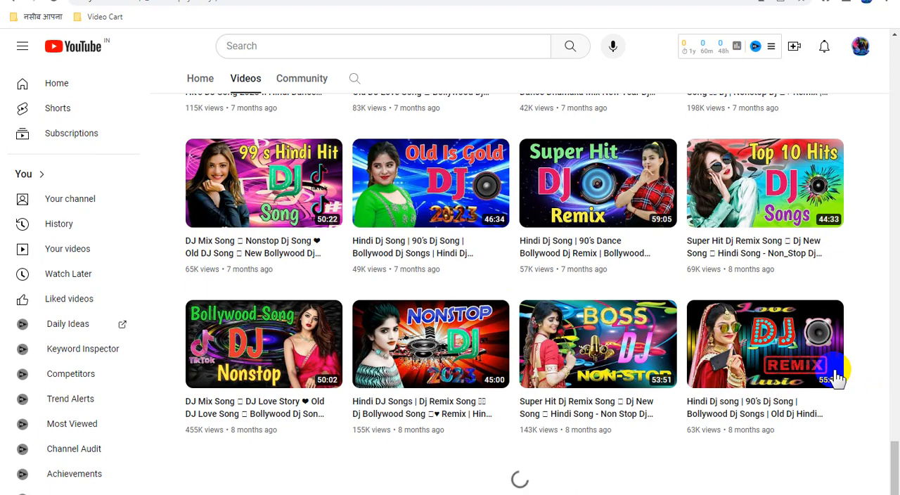
scroll(838, 377, down, 7)
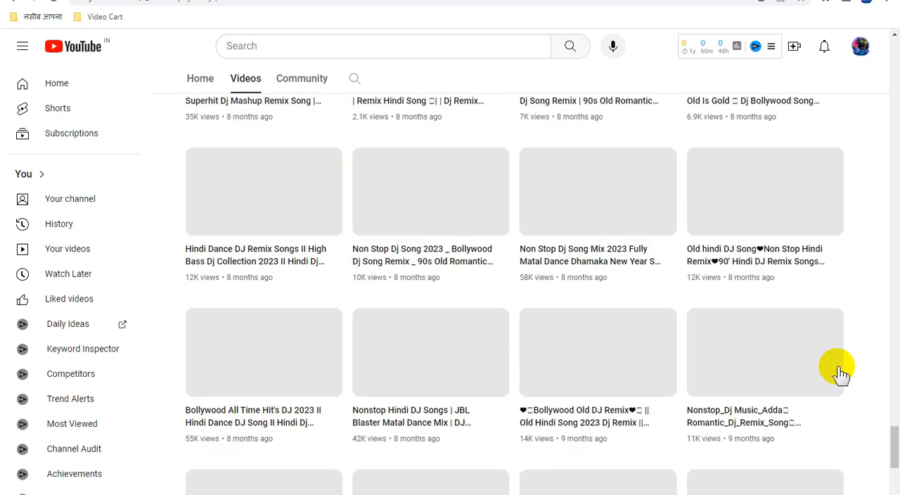
scroll(841, 374, down, 5)
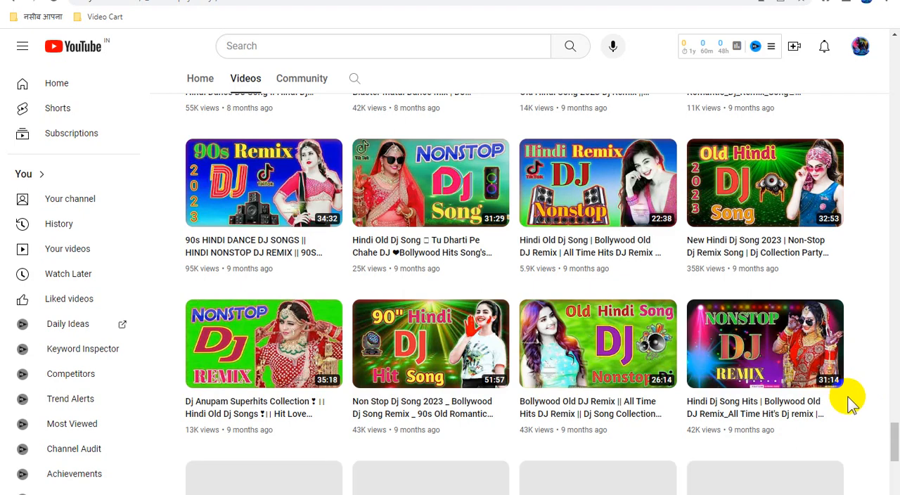
scroll(850, 400, down, 5)
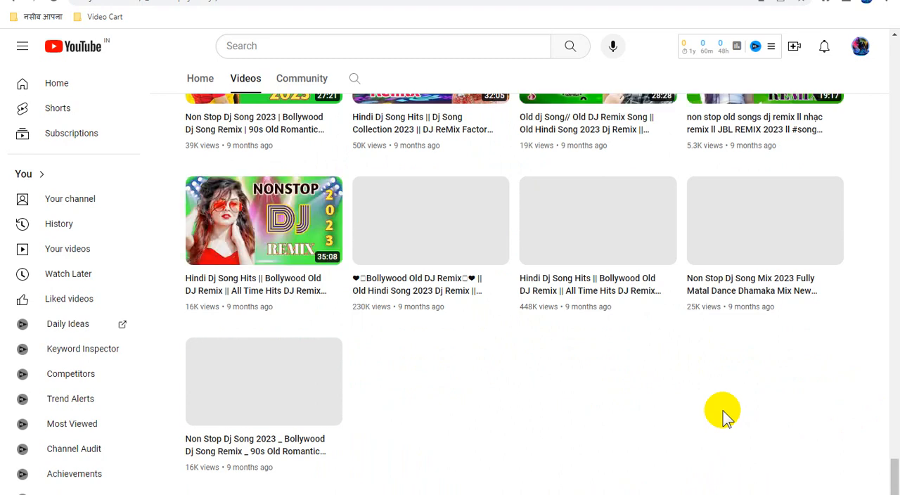
scroll(545, 393, up, 2)
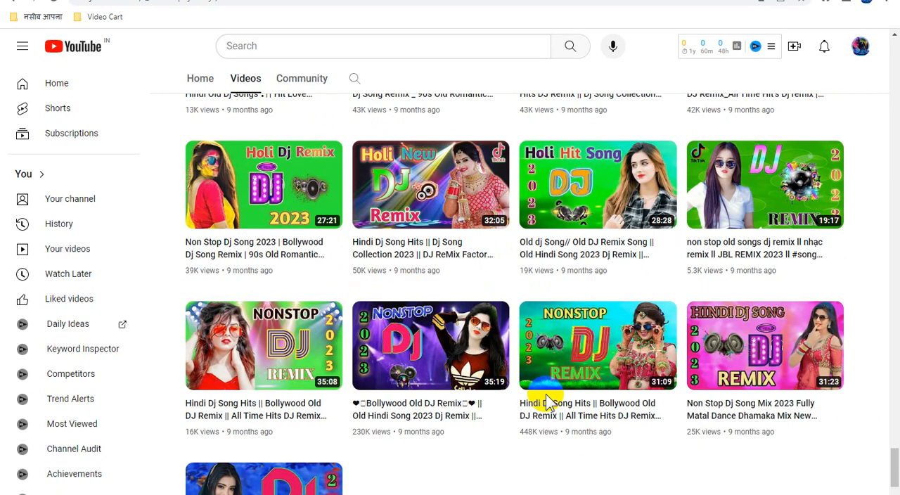
scroll(550, 395, down, 2)
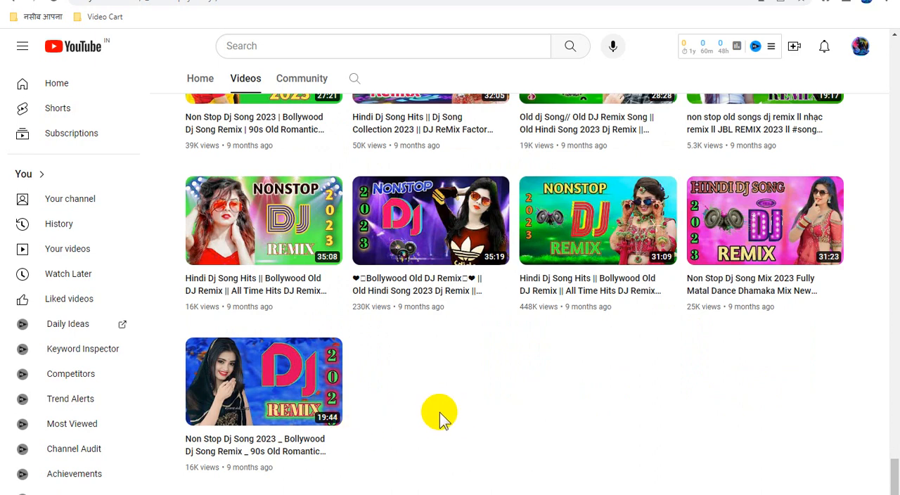
- Copy the link of the channel's oldest video and paste it as the title of the draft "Welcome To..." post in Blogger
right_click(290, 394)
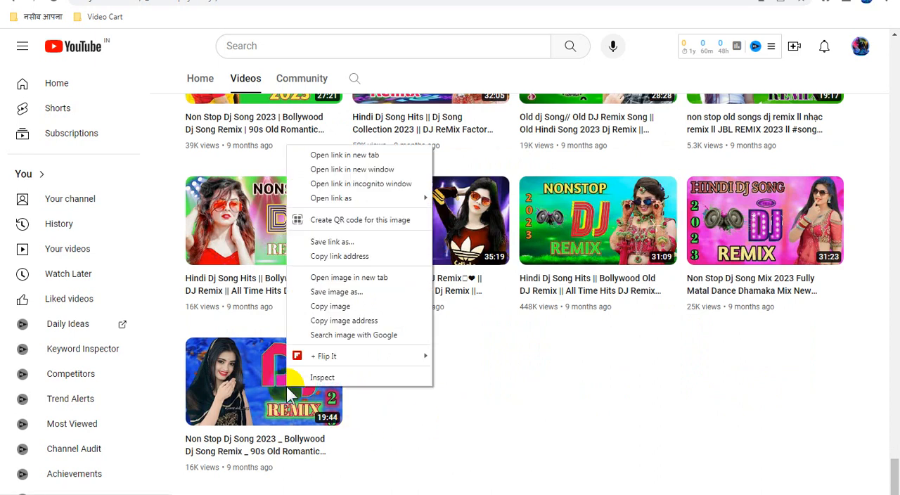
click(351, 256)
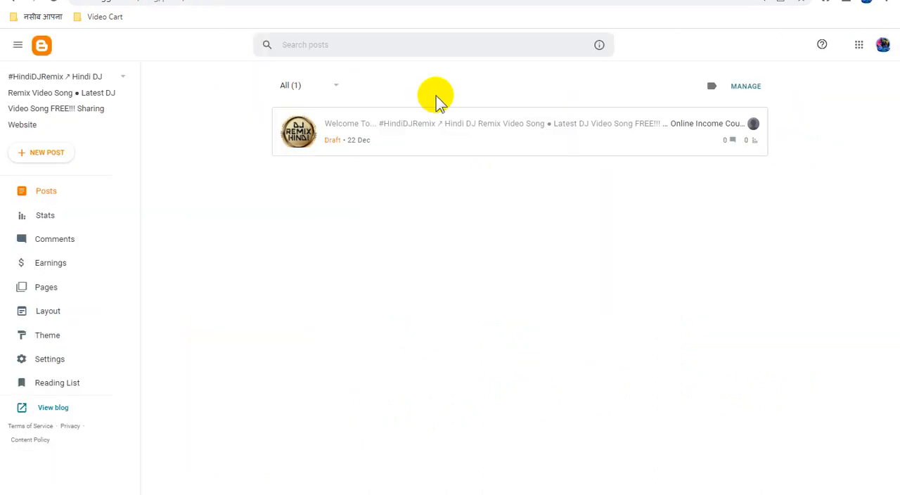
click(406, 124)
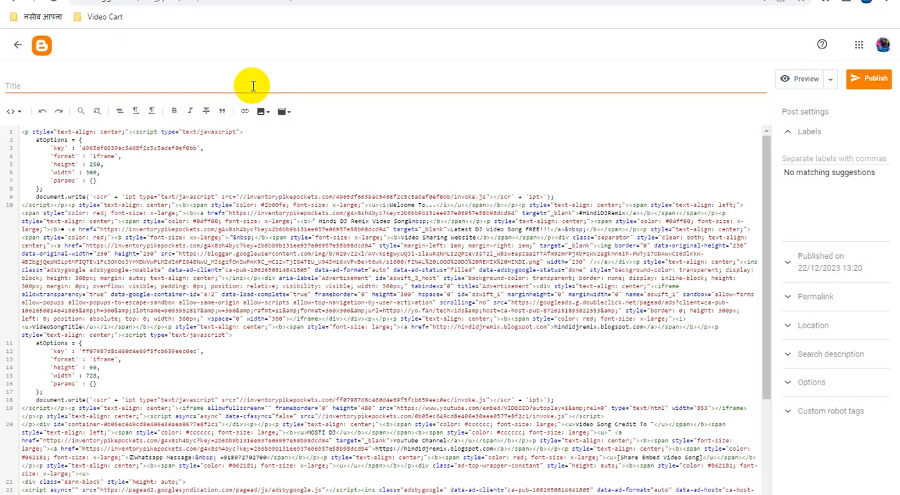
key(ctrl+v)
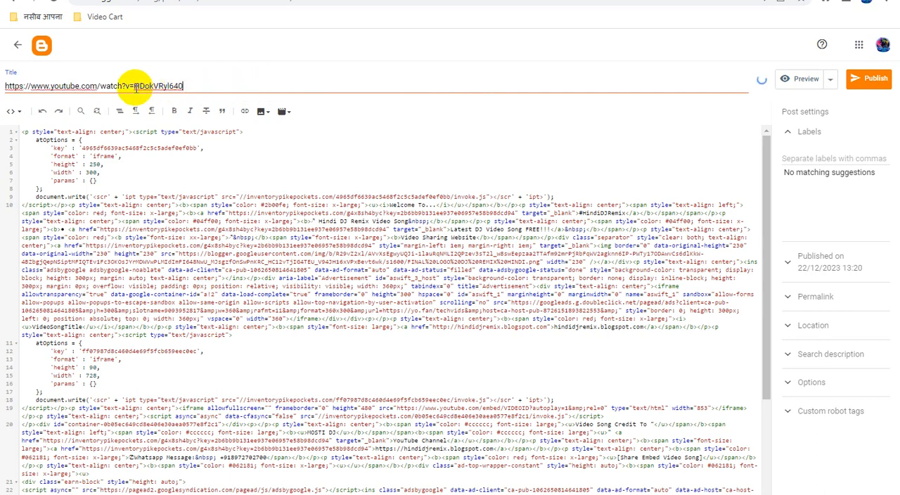
- Cut the video ID HDokVRyl640 from the title and put it in place of VIDEOID in the post's YouTube embed URL
drag(134, 87, 206, 88)
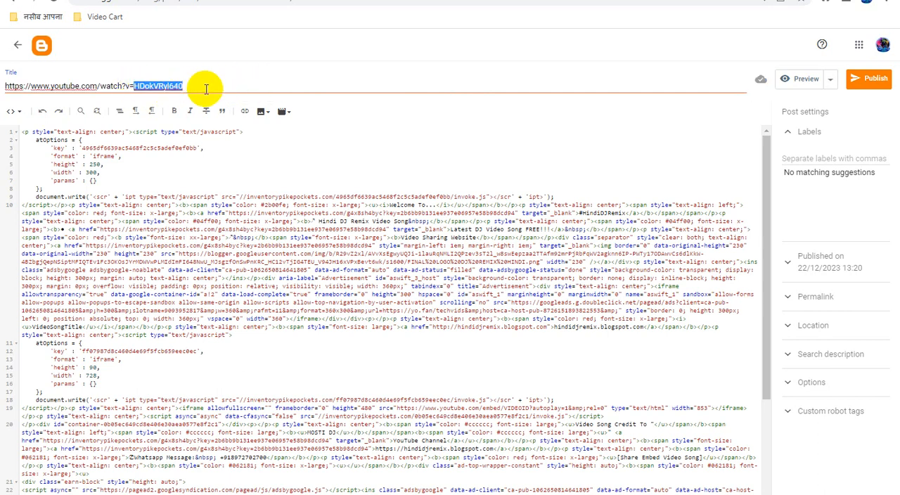
key(ctrl+x)
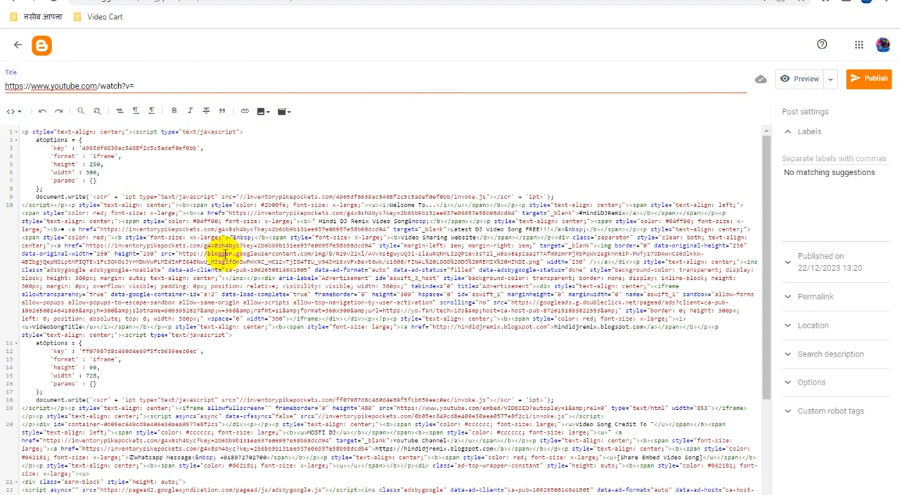
key(ctrl+plus)
key(ctrl+plus)
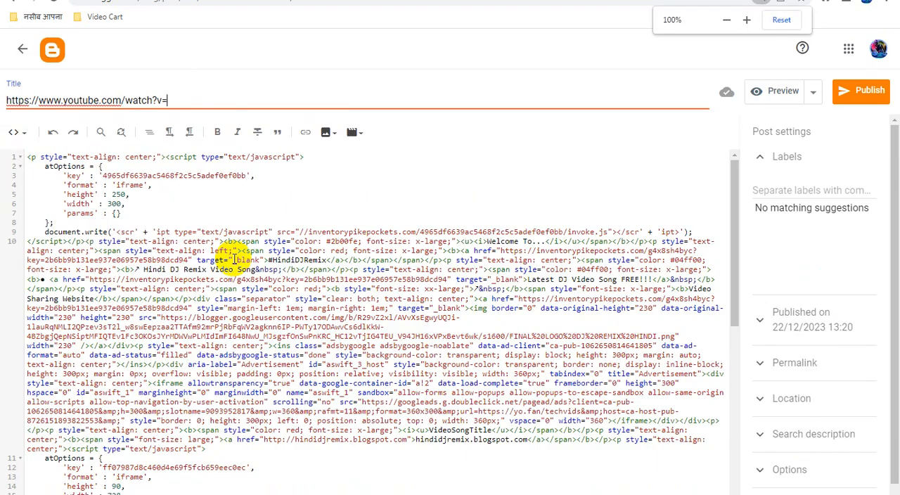
scroll(387, 313, down, 1)
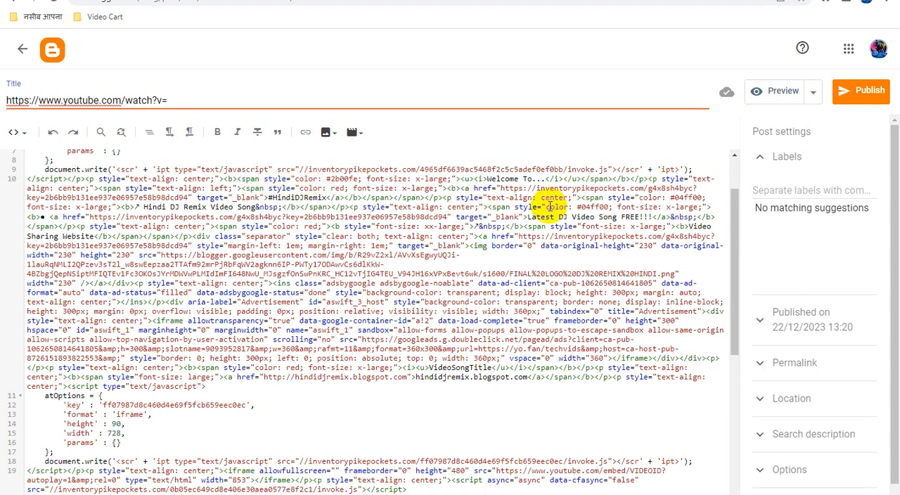
scroll(439, 267, down, 2)
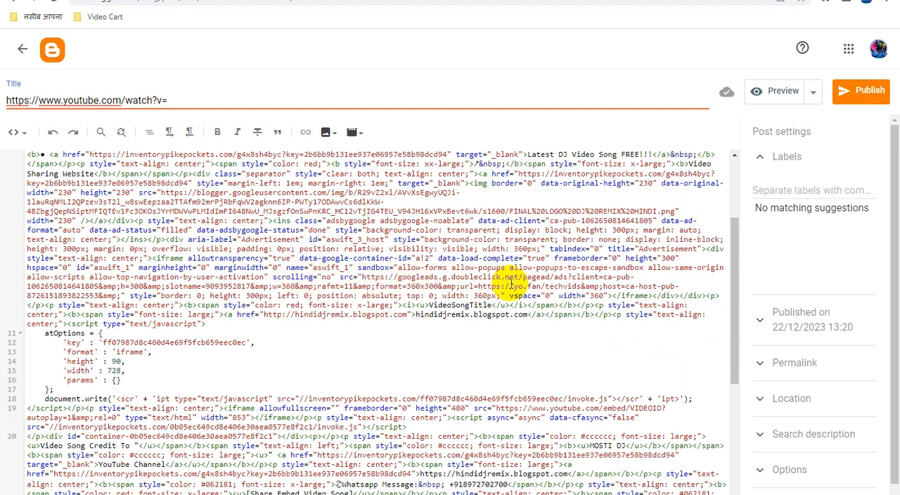
scroll(510, 283, down, 3)
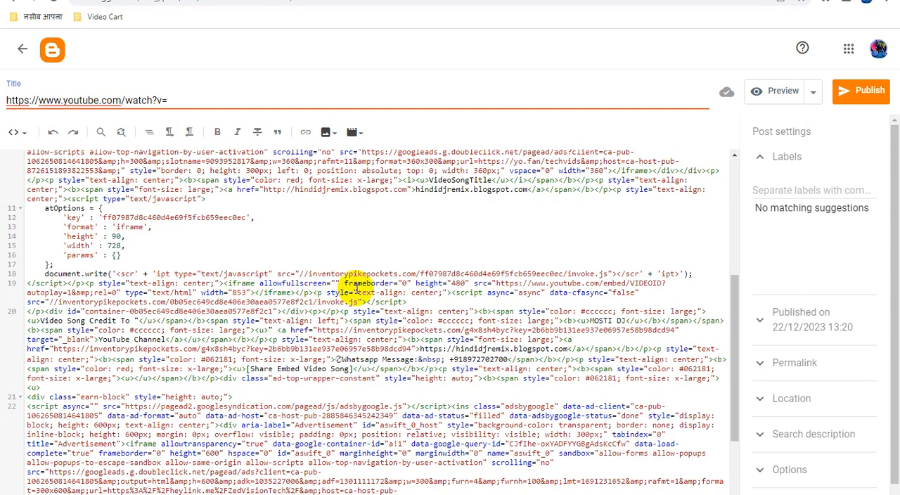
scroll(345, 302, down, 2)
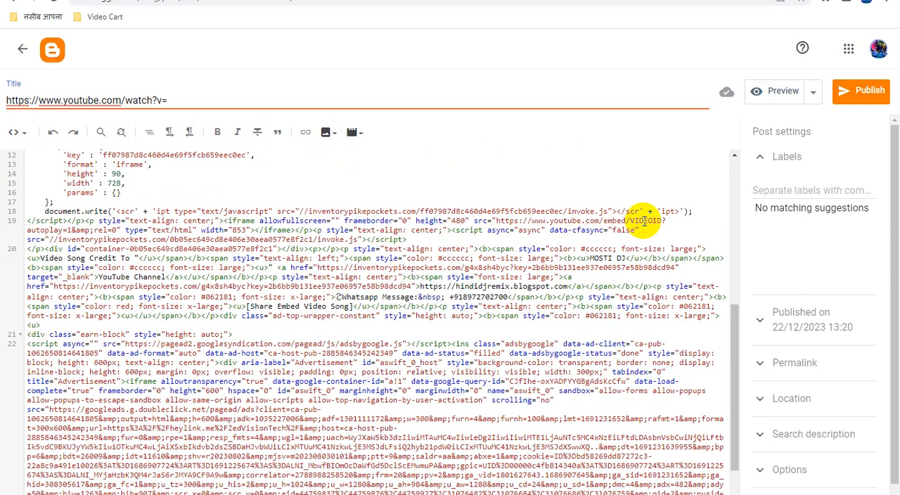
double_click(643, 222)
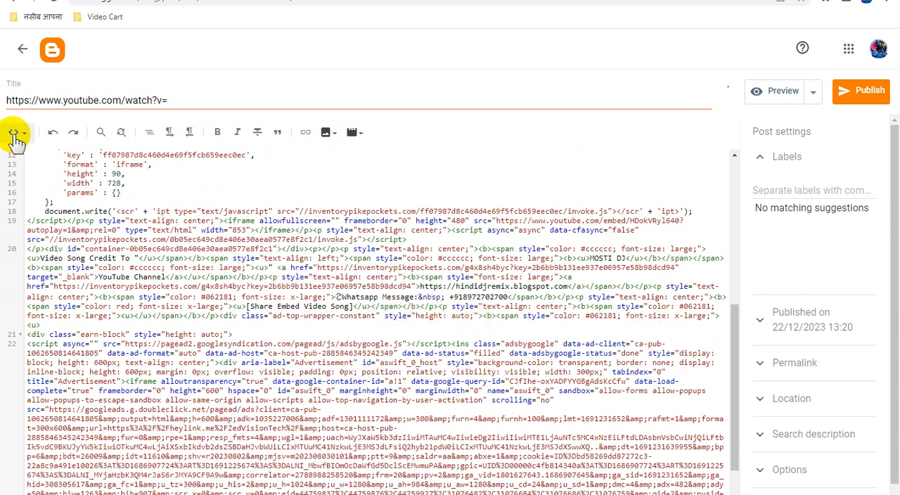
- Change the post editor to Compose view and check the embedded video and its credit lines
click(14, 134)
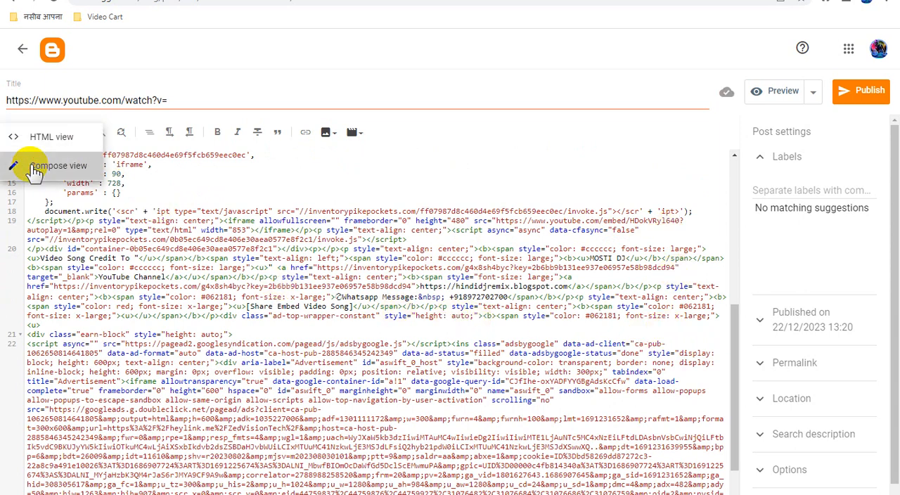
click(36, 169)
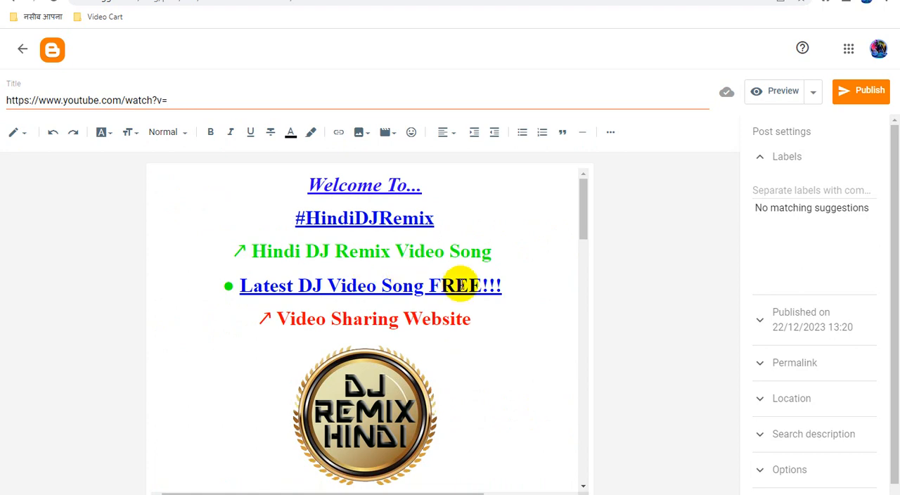
scroll(464, 285, down, 12)
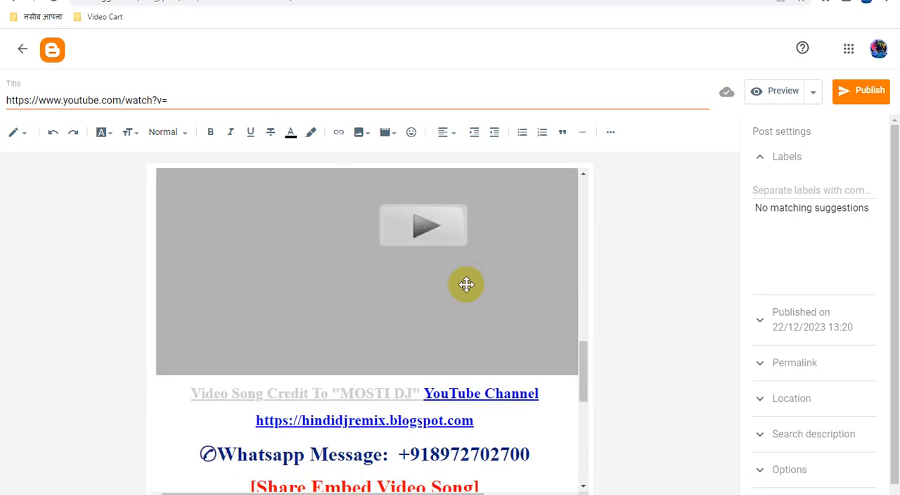
scroll(465, 283, up, 10)
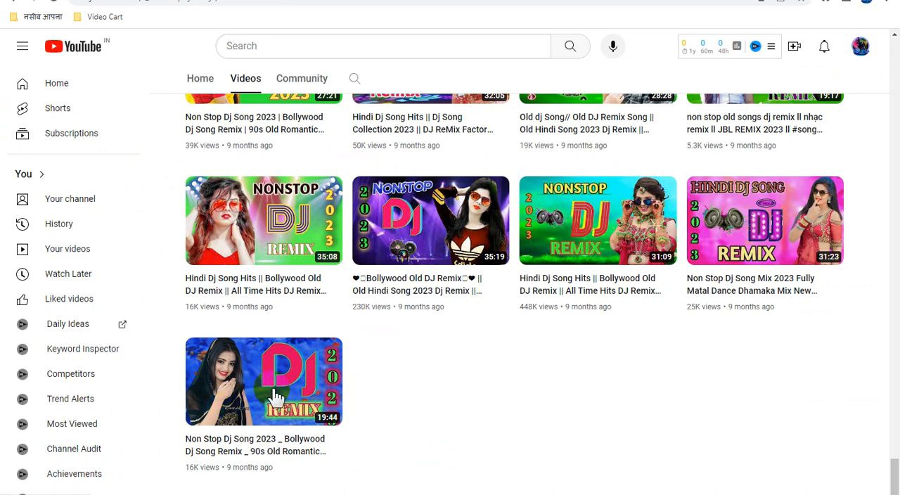
- Switch to the YouTube channel and open its oldest video in a new tab
mouse_move(276, 397)
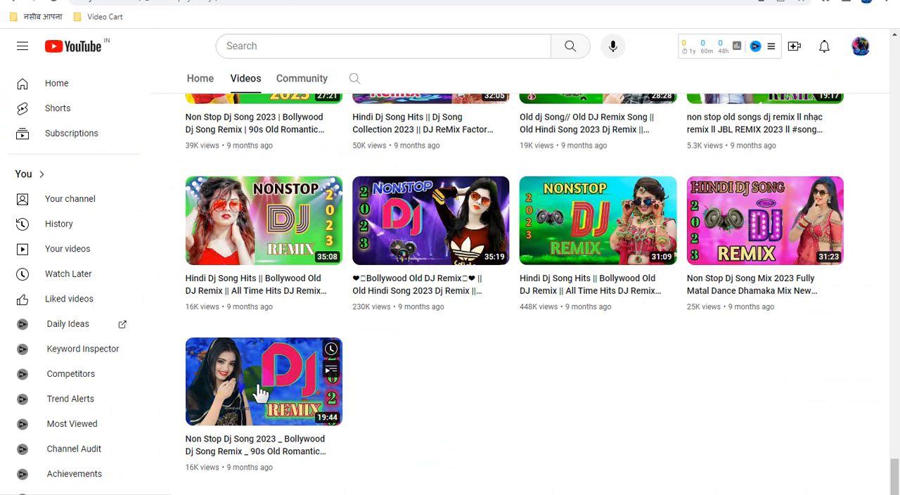
right_click(258, 385)
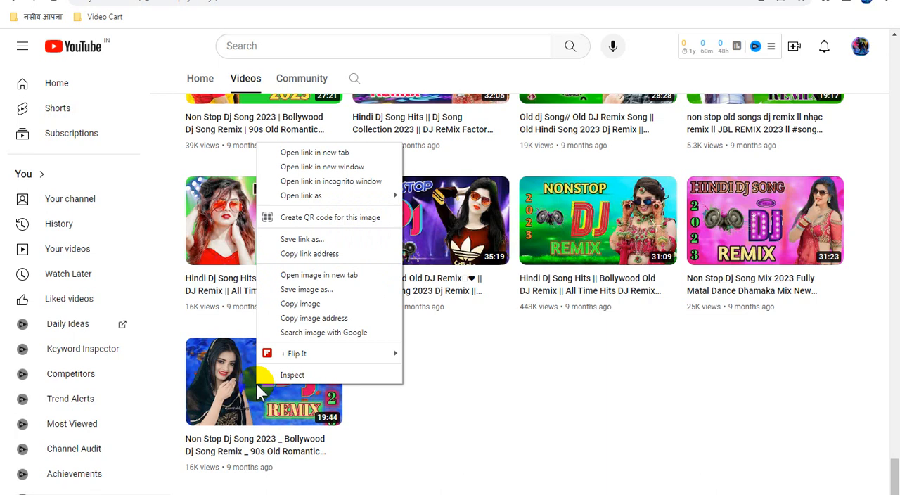
click(346, 154)
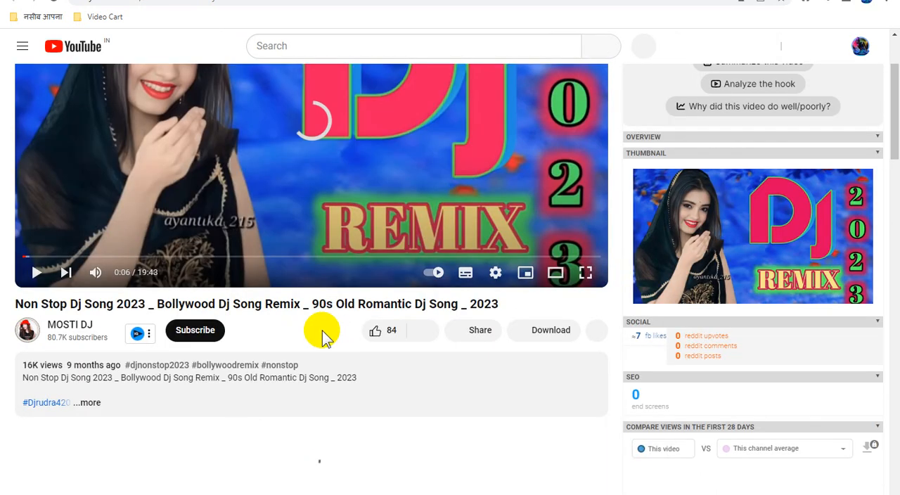
- Copy the video's title and replace the Blogger post title with "Non Stop Dj Song 2023 _ Bollywood Dj Song Remix _ 90s Old Romantic Dj Song _ 2023"
triple_click(353, 303)
right_click(355, 302)
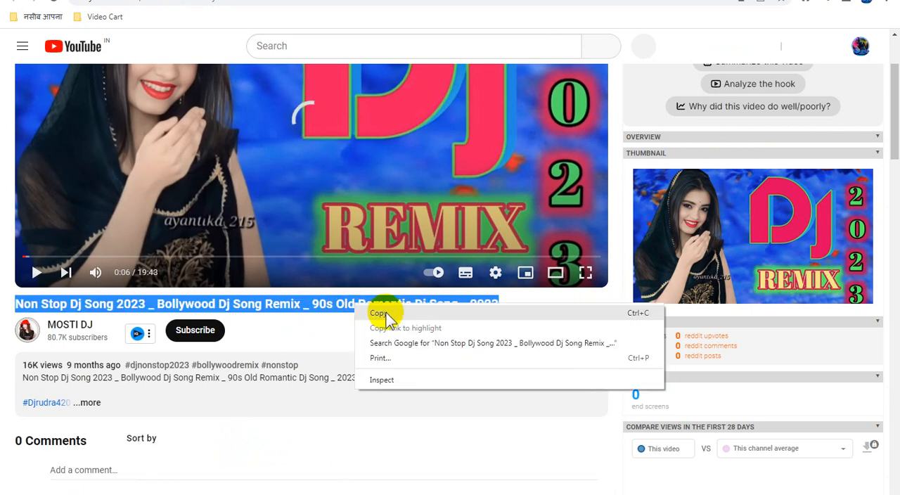
click(380, 313)
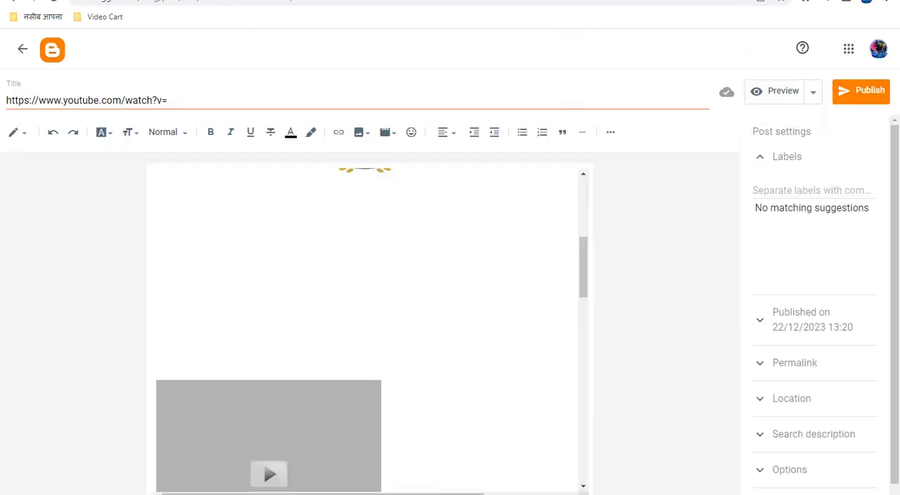
triple_click(145, 100)
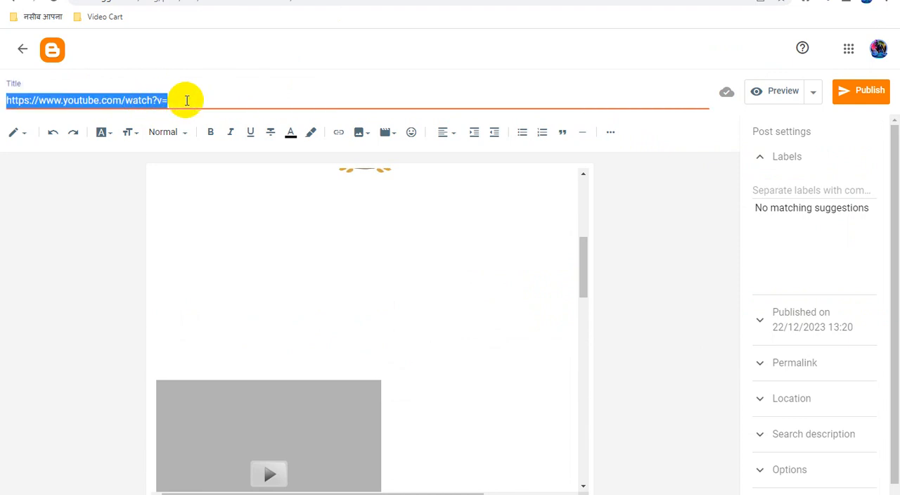
key(ctrl+v)
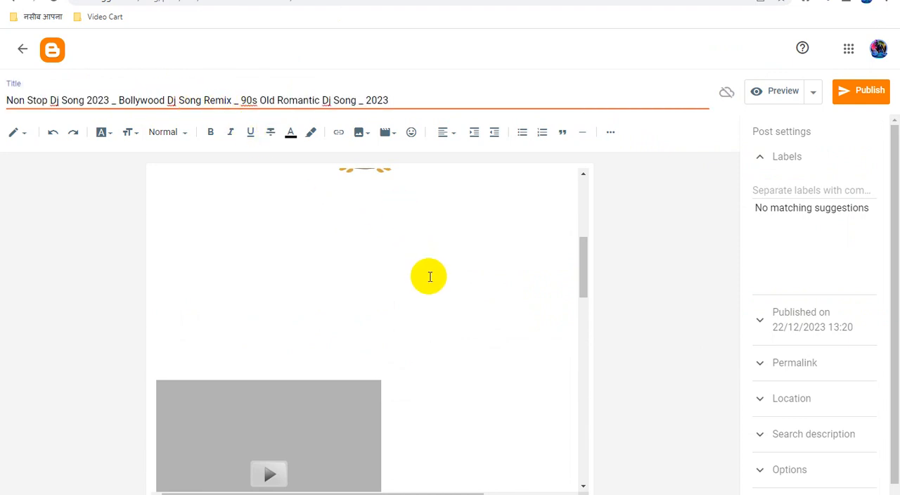
- Add the prefix "#HindiDJRemix :" to the start of the post title and copy the whole title
scroll(428, 276, up, 5)
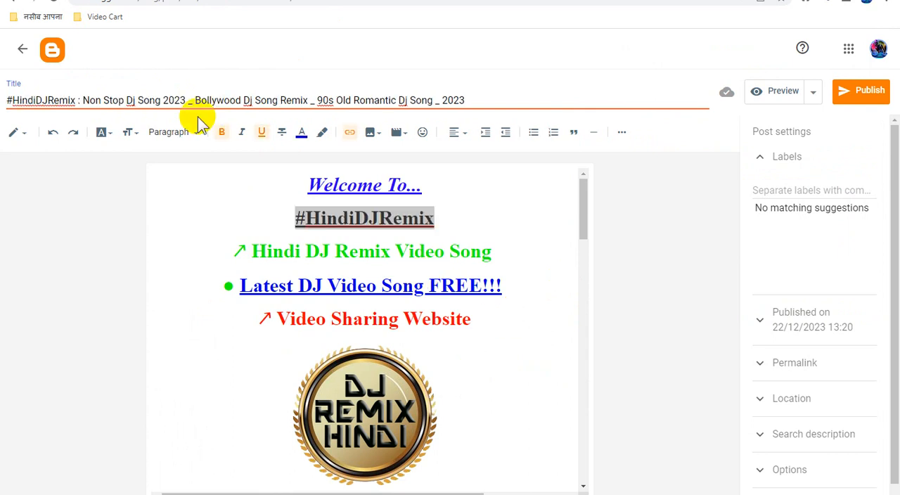
key(ctrl+a)
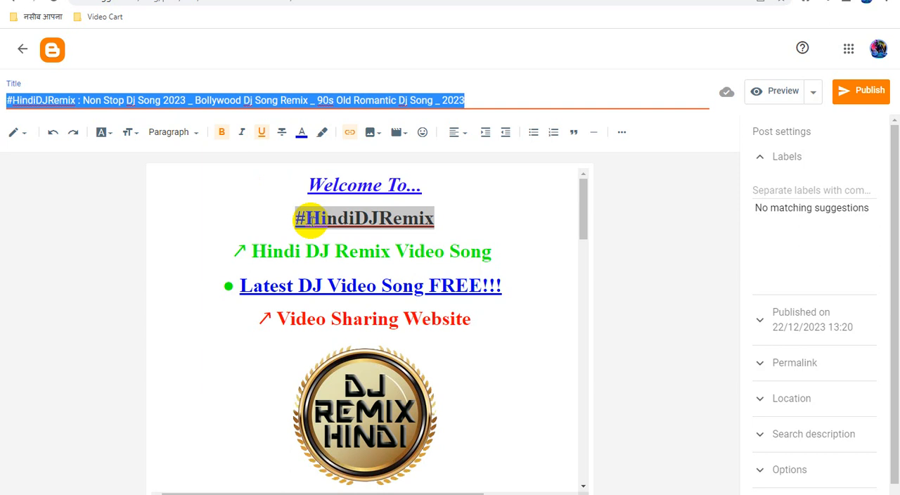
click(432, 264)
- Replace the VideoSongTitle placeholder below the first video block in the post body with the copied full title
scroll(464, 306, down, 2)
scroll(464, 307, down, 5)
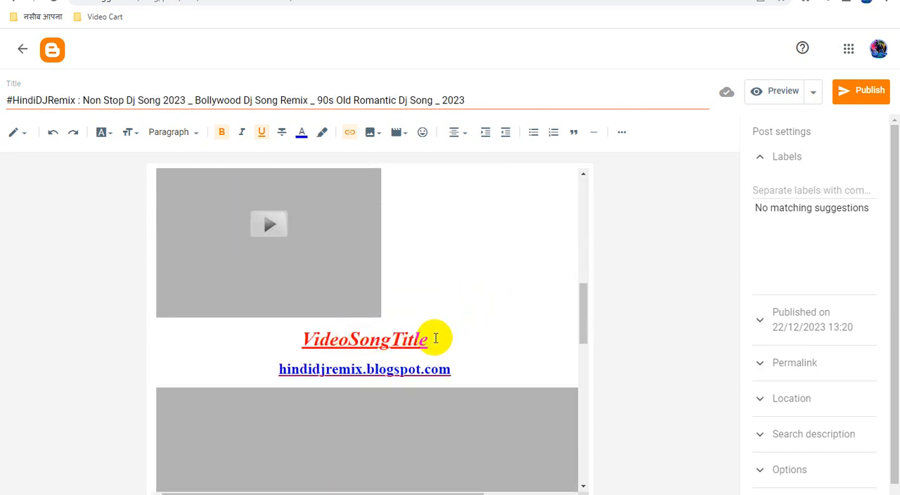
drag(434, 340, 286, 340)
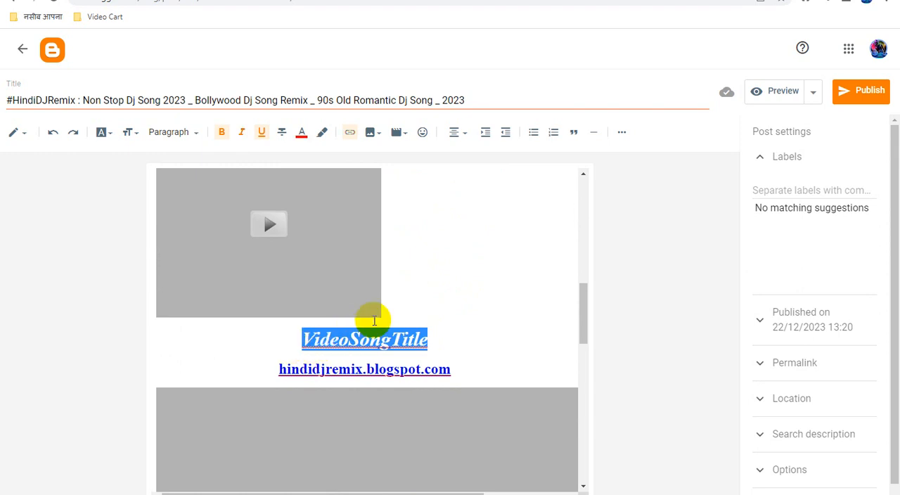
key(ctrl+v)
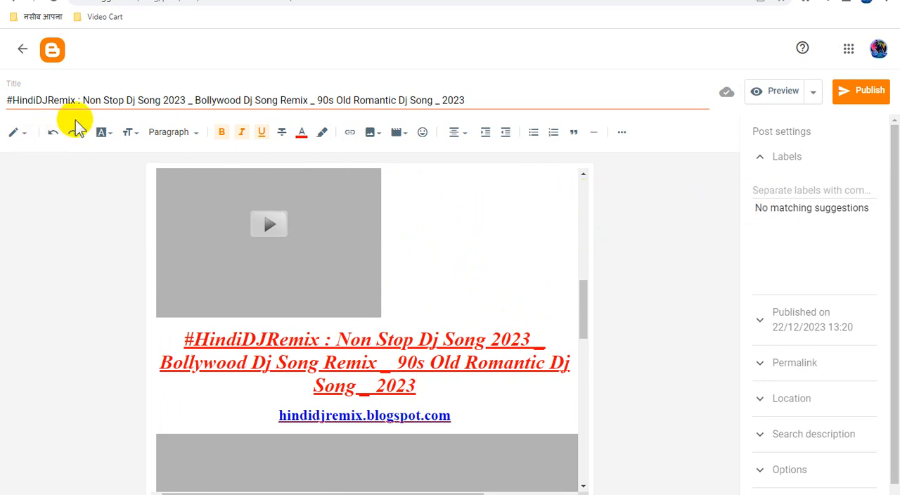
- Fill in the post's search description with the copied full title
click(829, 434)
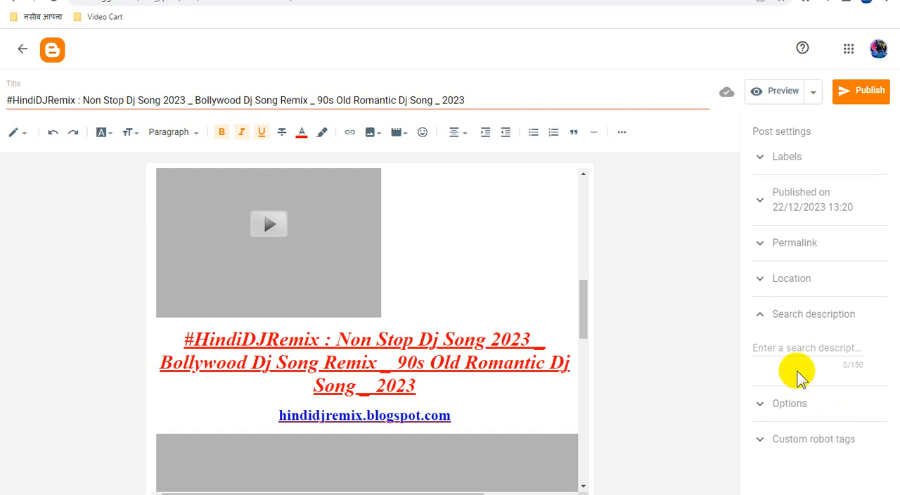
click(813, 347)
key(ctrl+v)
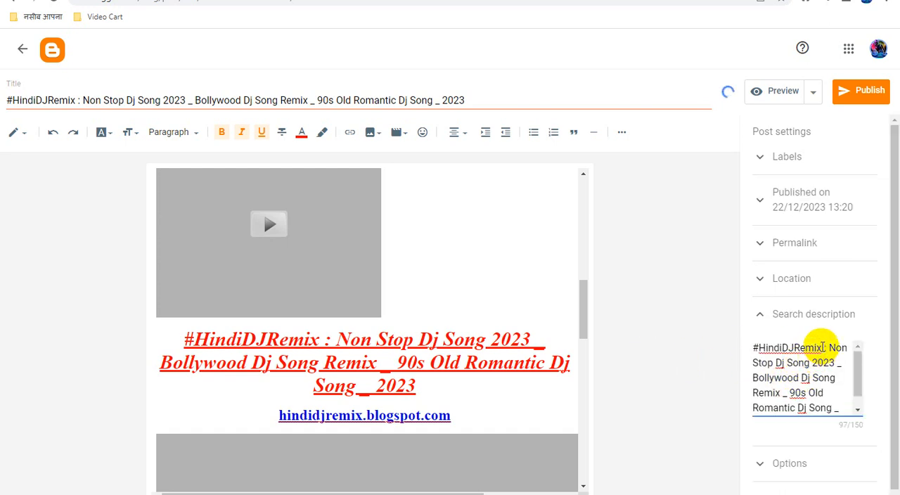
- Copy #HindiDJRemix from the search description and set the post's label to "#HindiDJRemix Video Song"
drag(821, 347, 724, 349)
key(ctrl+c)
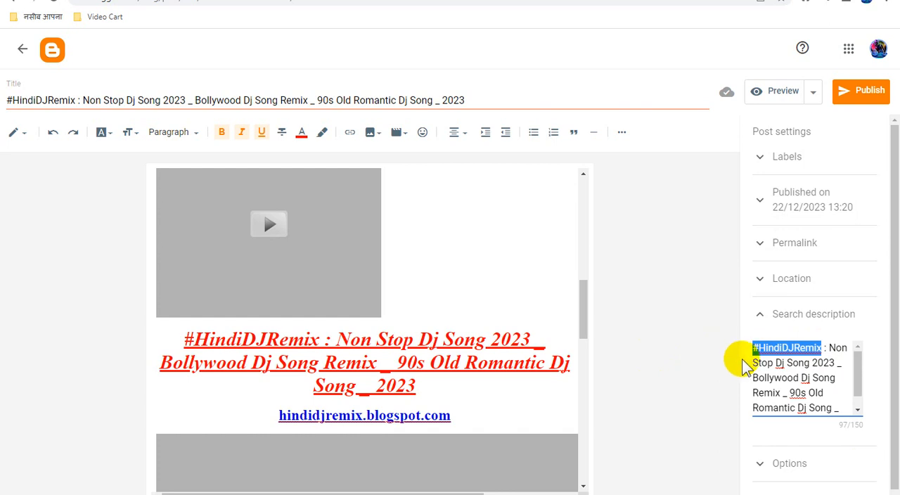
click(805, 155)
click(810, 158)
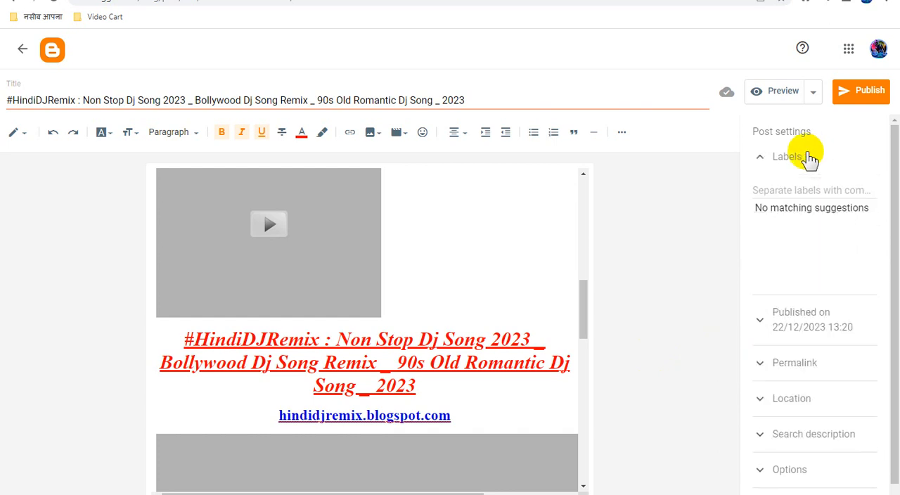
click(789, 186)
key(ctrl+v)
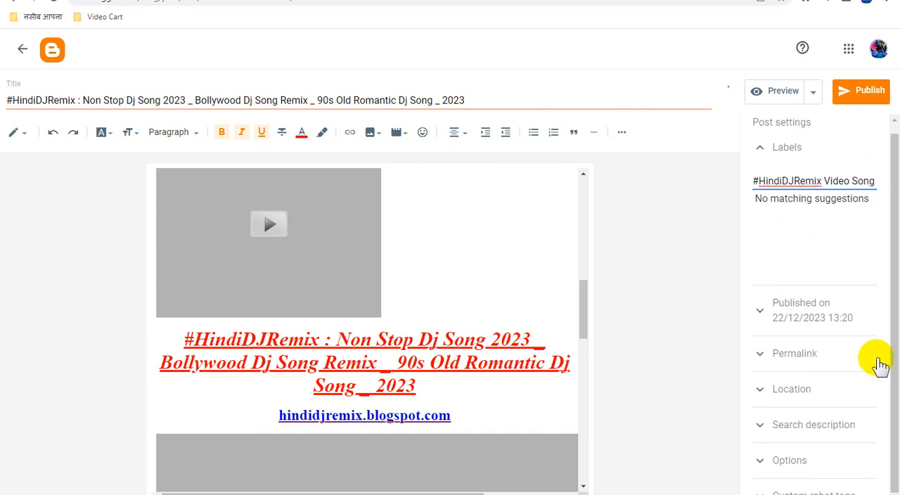
- Set the post's reader comments option to "Do not allow; hide existing"
scroll(877, 361, down, 1)
click(835, 455)
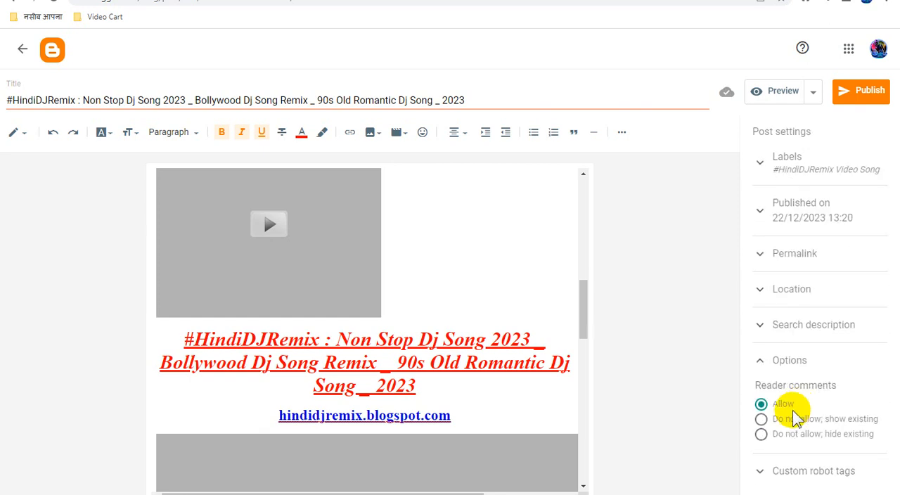
click(831, 434)
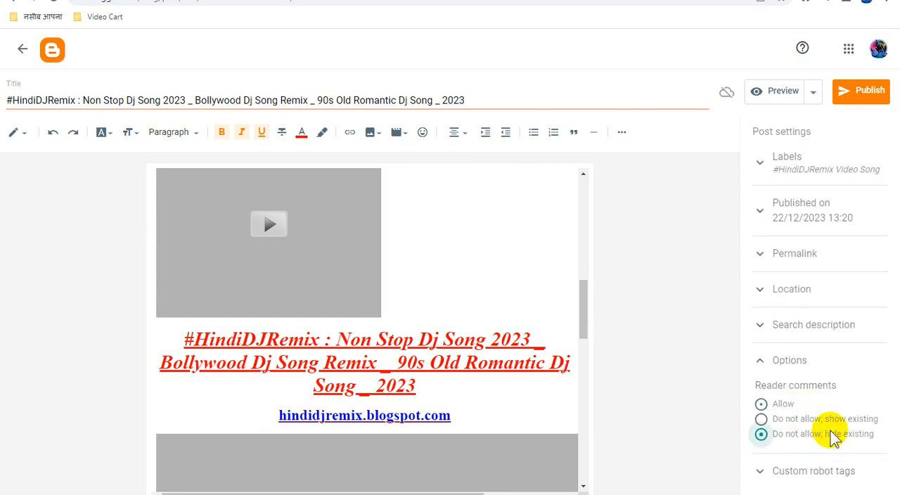
- Expand the custom robot tags settings to check them, and publish the post to the blog
click(815, 472)
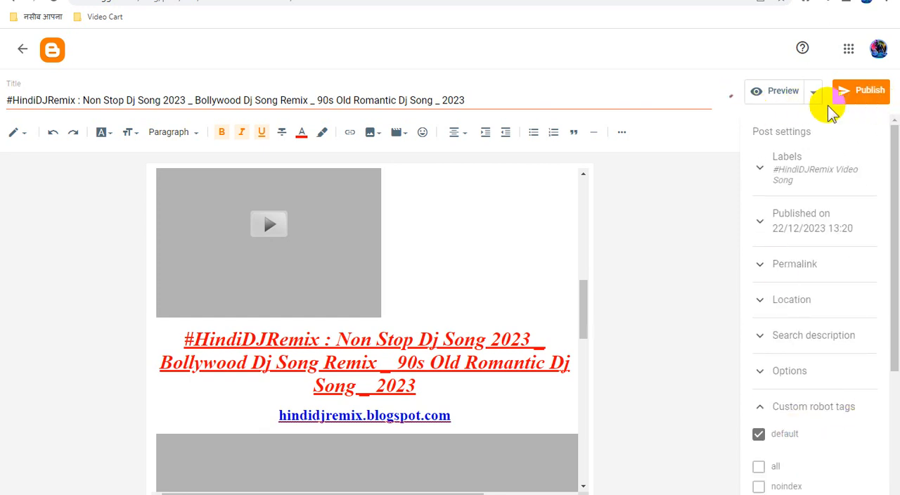
click(862, 100)
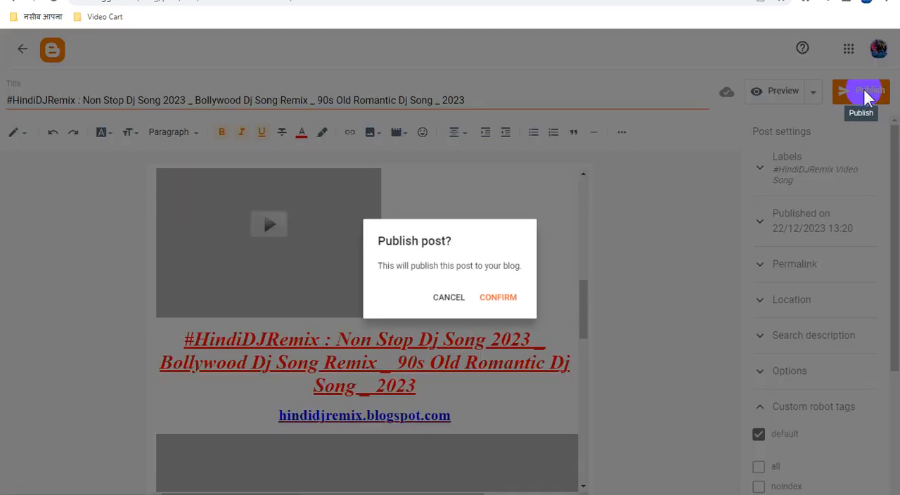
click(500, 298)
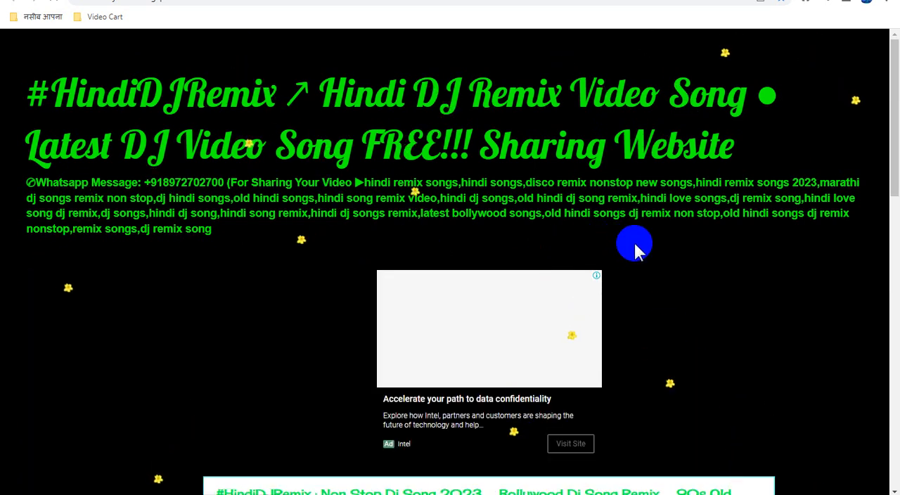
- Look over the published post on the live blog, including its title, ads, embedded video and credit lines
scroll(653, 239, down, 2)
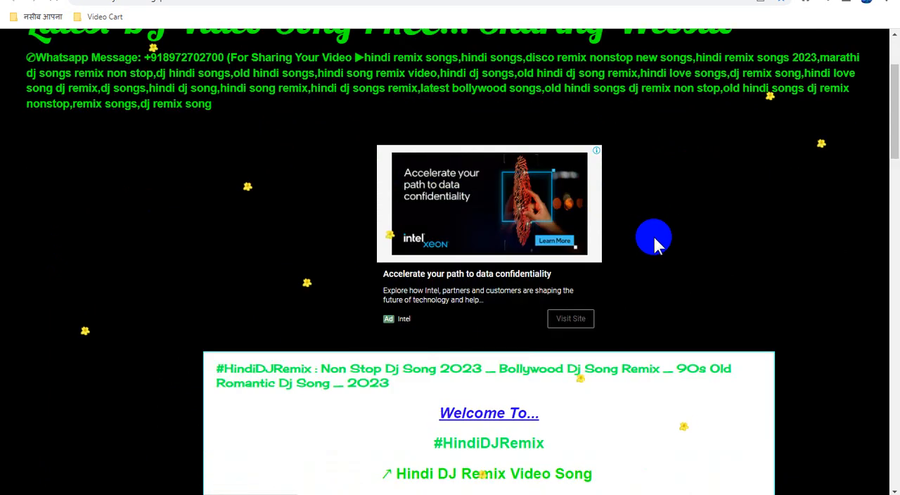
scroll(653, 239, down, 2)
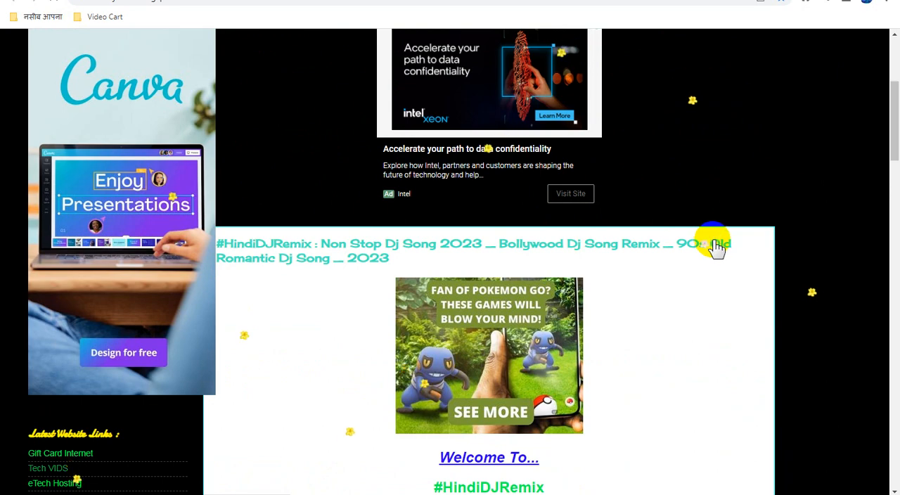
scroll(712, 241, down, 3)
scroll(713, 241, up, 2)
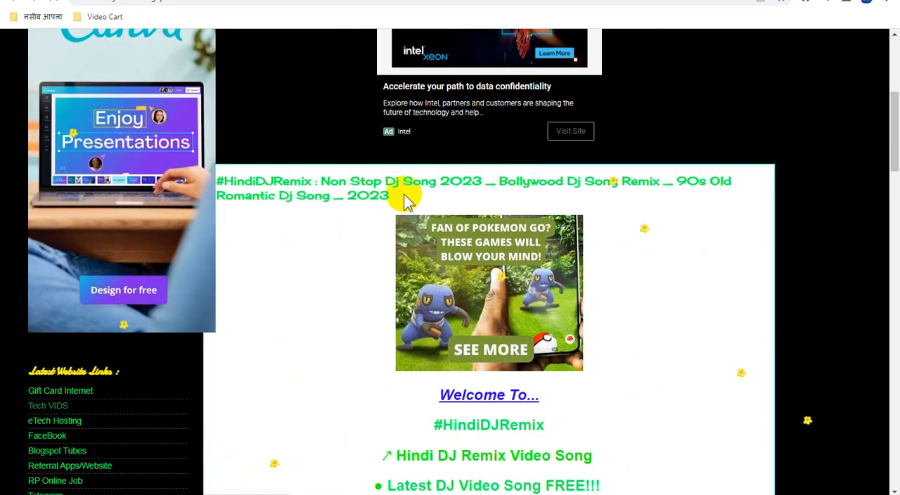
scroll(647, 250, up, 3)
scroll(647, 253, down, 4)
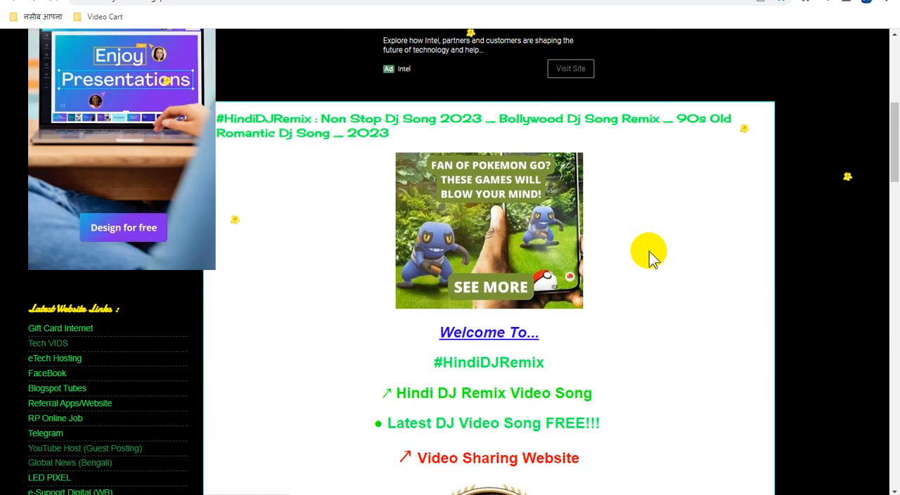
scroll(648, 254, down, 10)
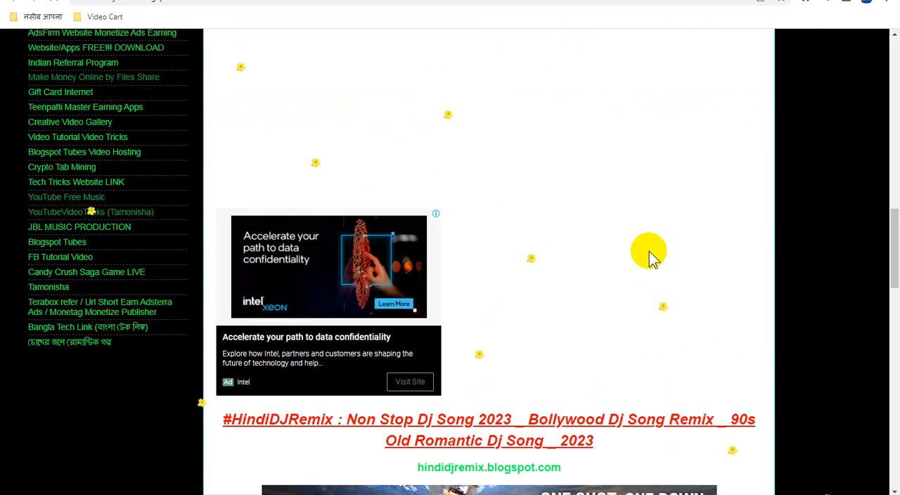
scroll(648, 254, up, 2)
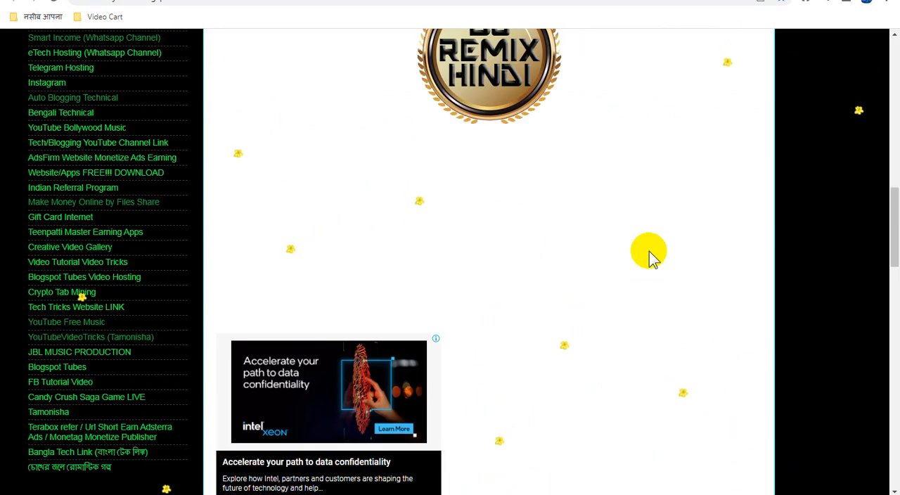
scroll(648, 255, down, 4)
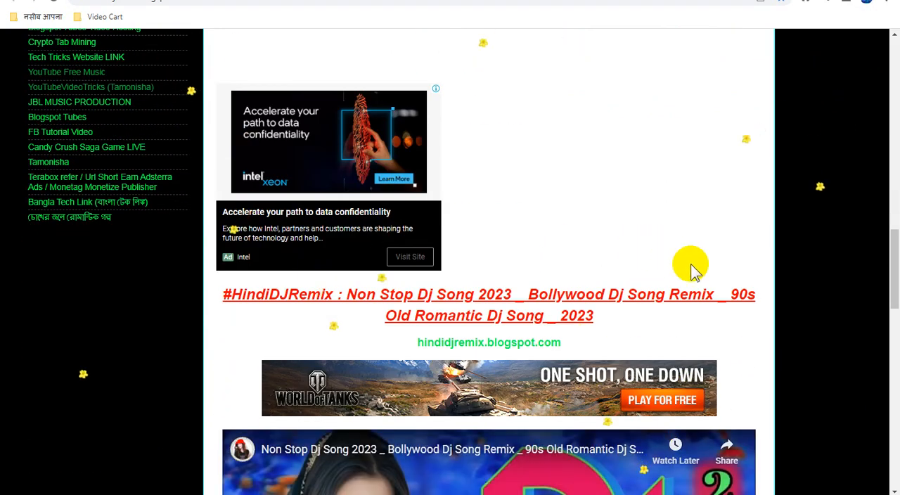
scroll(692, 270, down, 3)
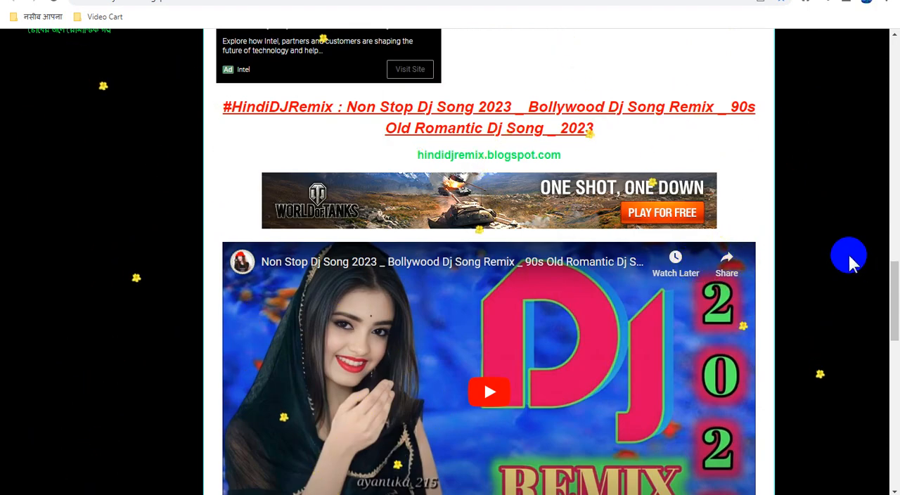
scroll(849, 258, down, 8)
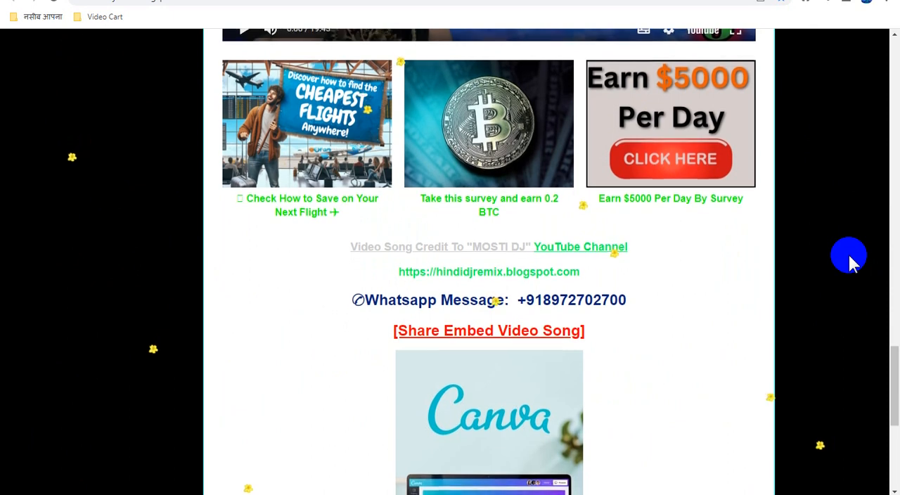
scroll(849, 259, down, 2)
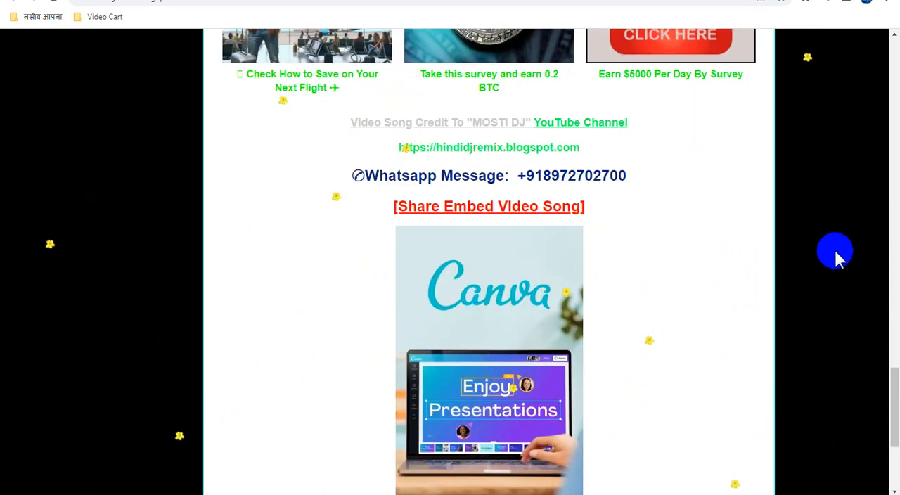
scroll(836, 256, down, 4)
scroll(840, 257, up, 5)
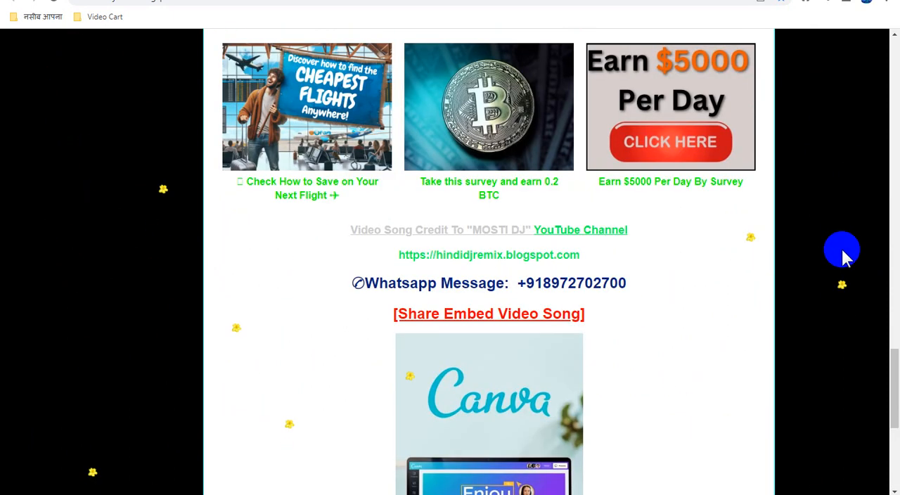
scroll(842, 253, up, 8)
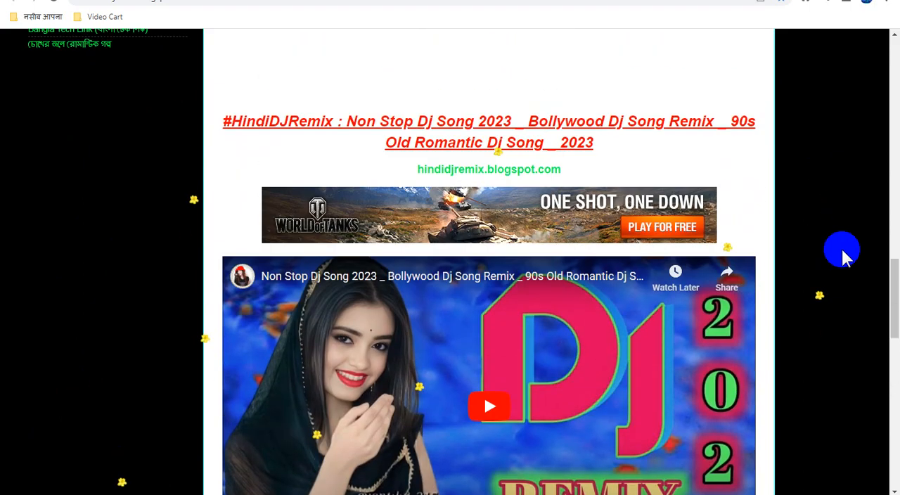
scroll(843, 255, up, 5)
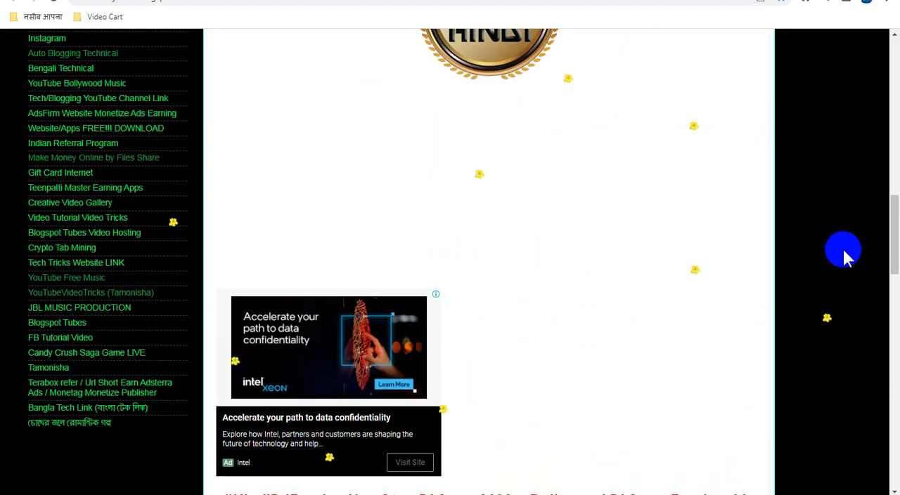
scroll(843, 253, up, 10)
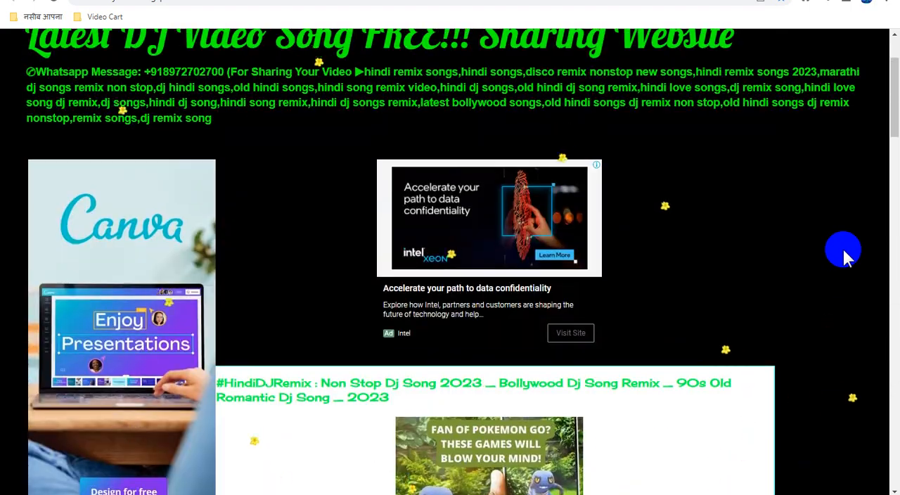
scroll(842, 247, down, 2)
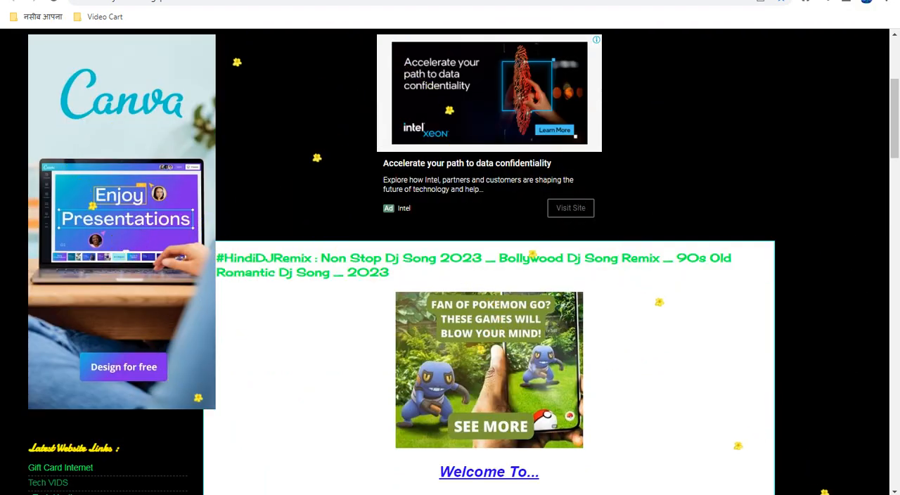
- Switch back to the Blogger dashboard and open the blog's Layout page to view its gadget sections
click(91, 0)
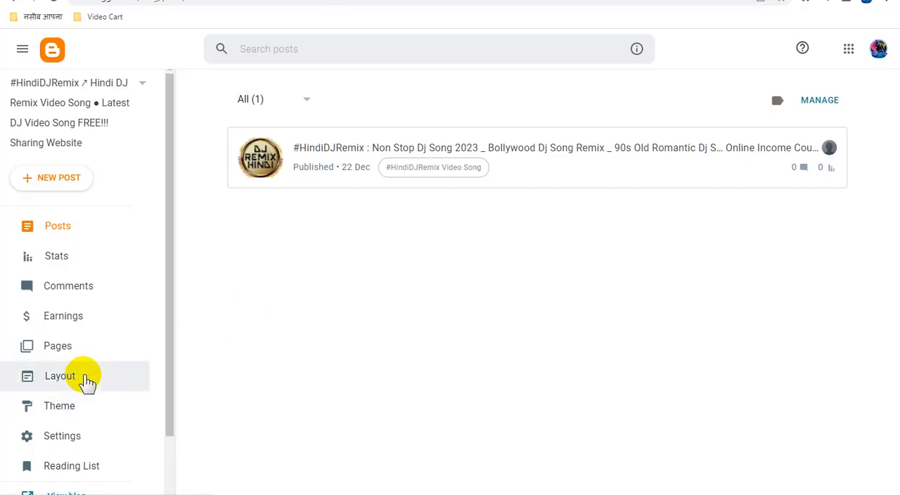
click(93, 388)
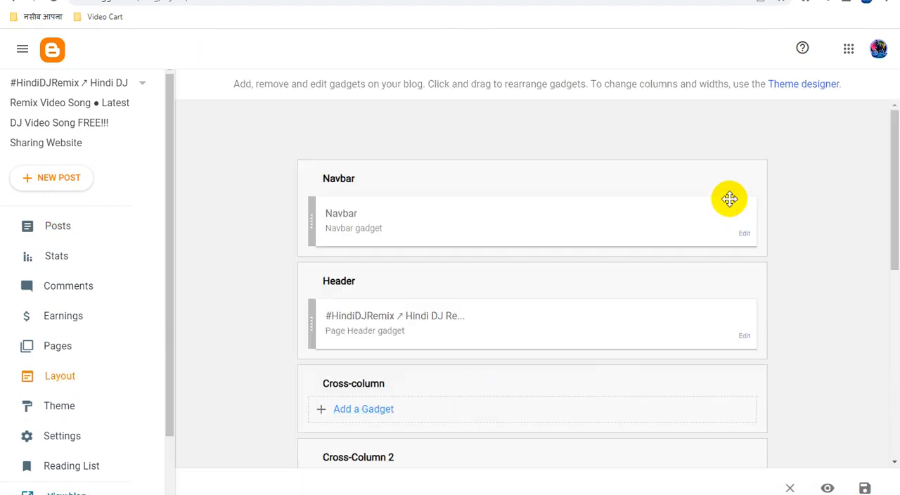
scroll(777, 309, down, 3)
scroll(779, 308, up, 3)
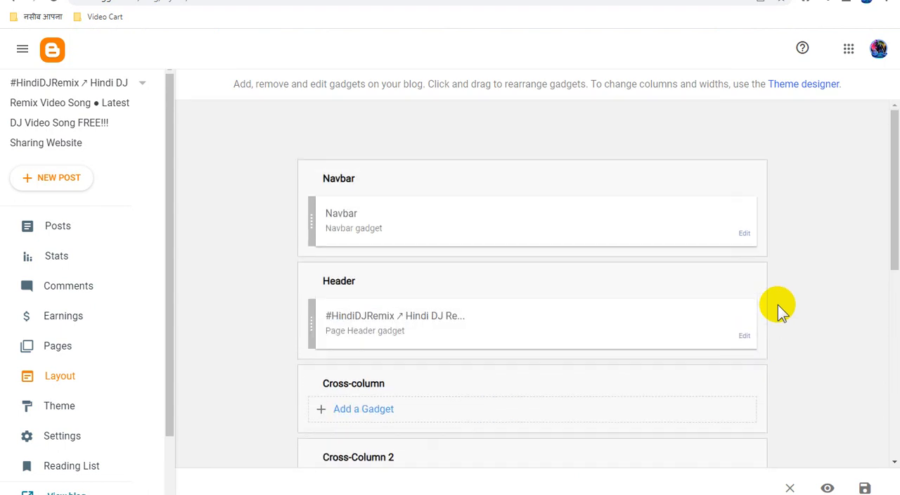
- Open the Theme designer and look over the background settings and the blog preview, including the sidebar ad beside the post
click(818, 85)
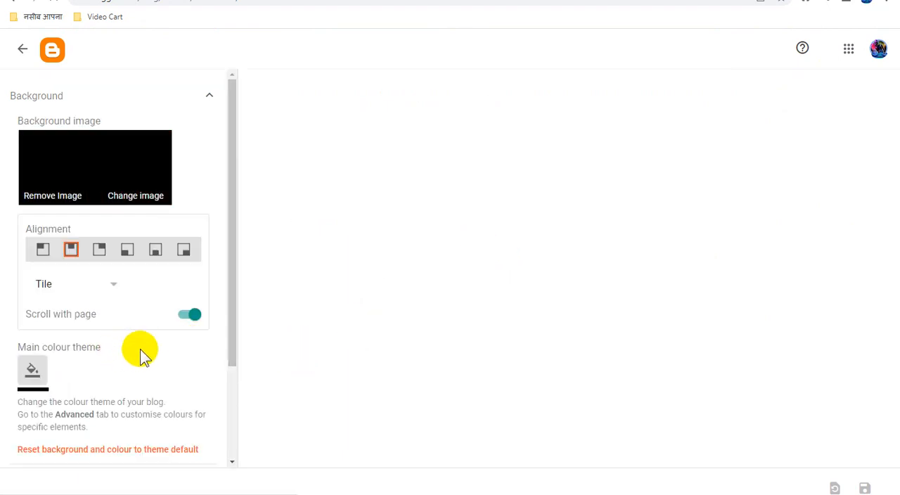
scroll(147, 354, down, 2)
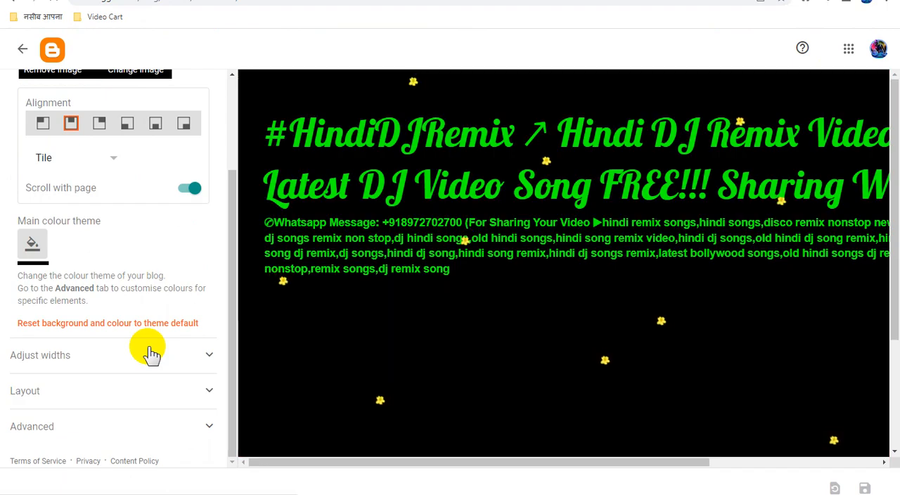
scroll(370, 358, down, 1)
scroll(370, 355, down, 4)
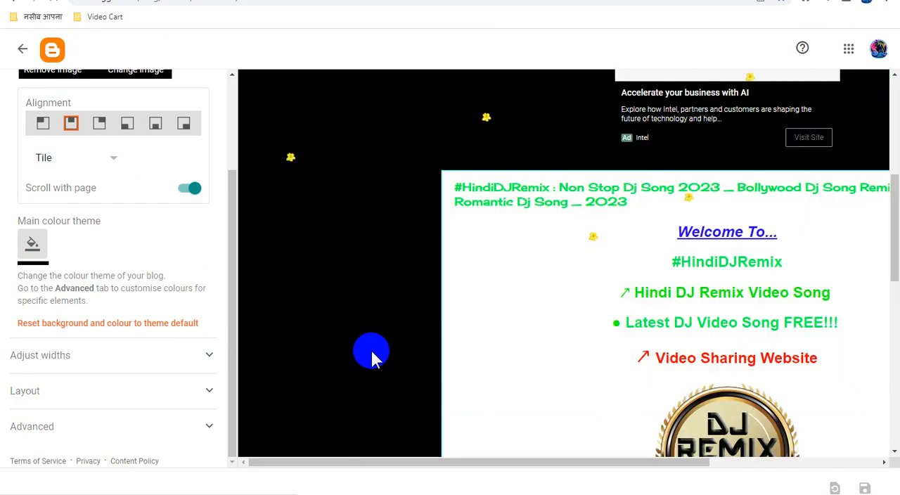
scroll(371, 358, down, 2)
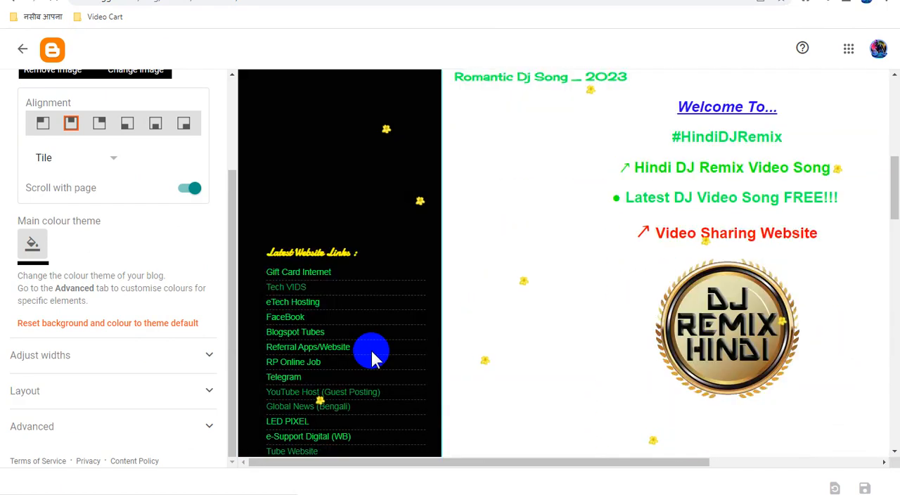
scroll(371, 357, up, 1)
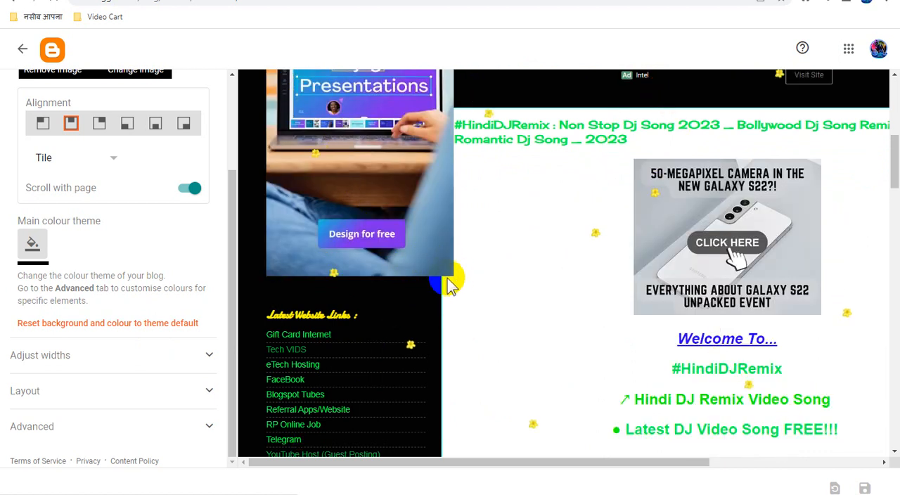
- Widen the blog's left sidebar to 319 px, check the post area in the preview, and save the theme
click(145, 360)
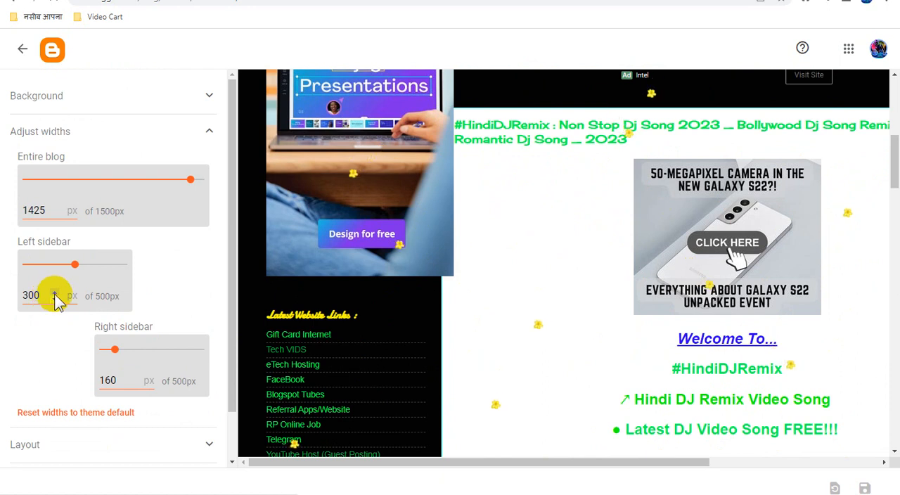
click(54, 293)
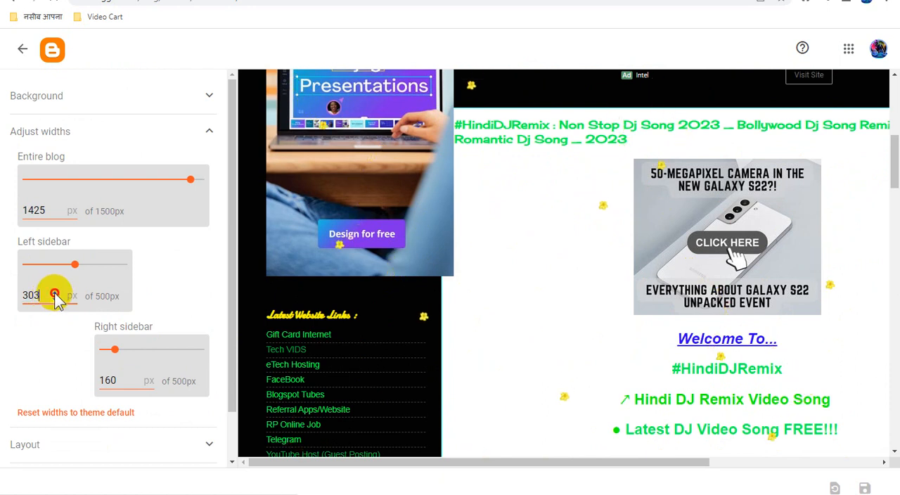
click(54, 293)
click(54, 293)
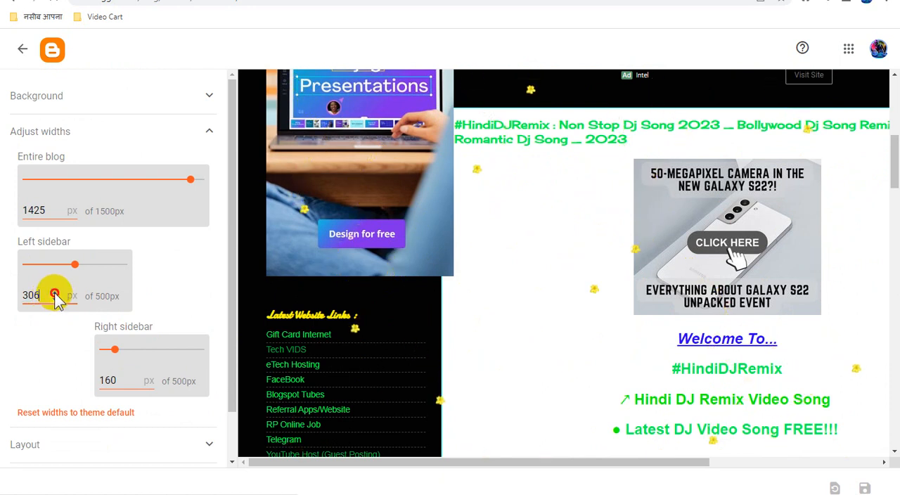
click(54, 293)
click(54, 293)
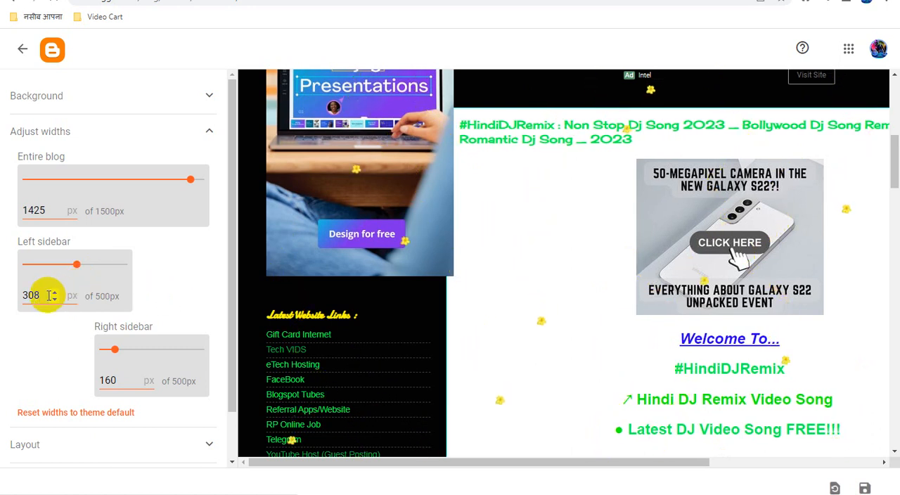
click(54, 293)
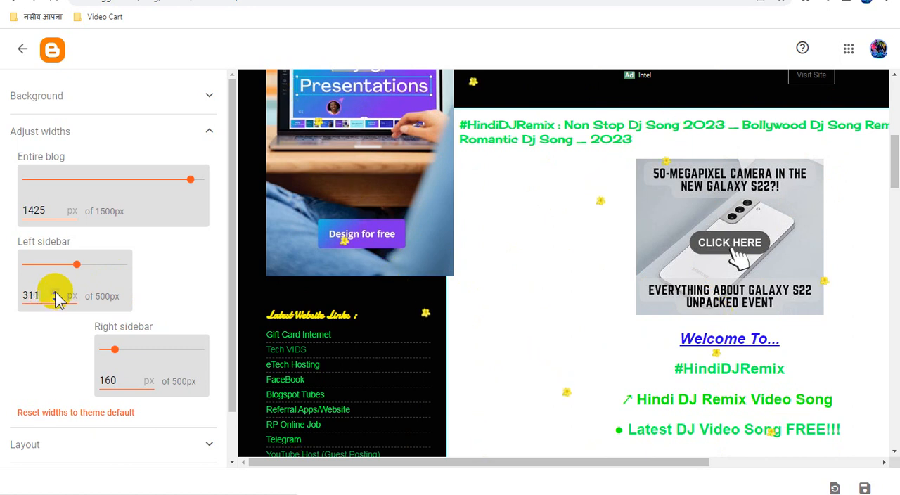
click(54, 293)
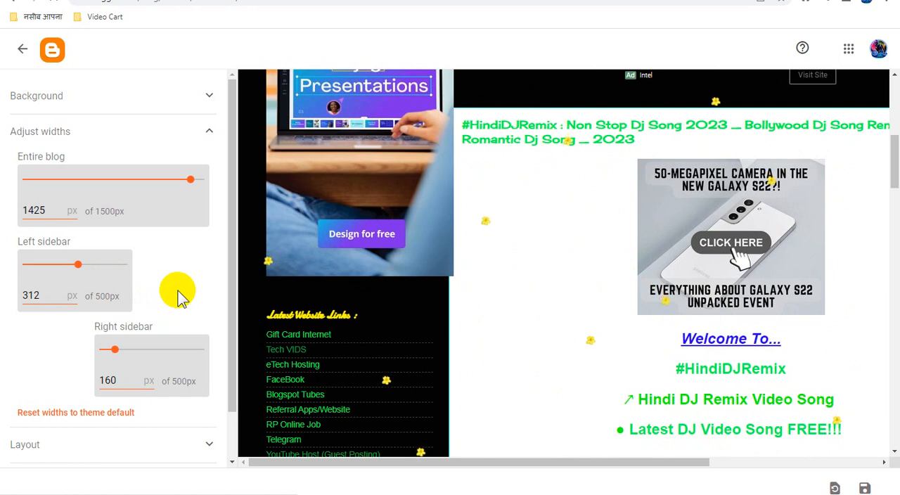
click(55, 292)
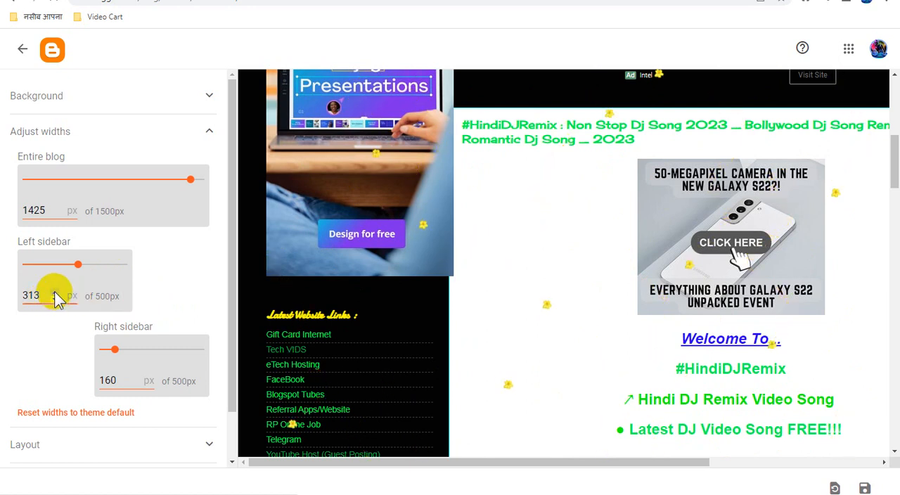
click(55, 292)
click(55, 292)
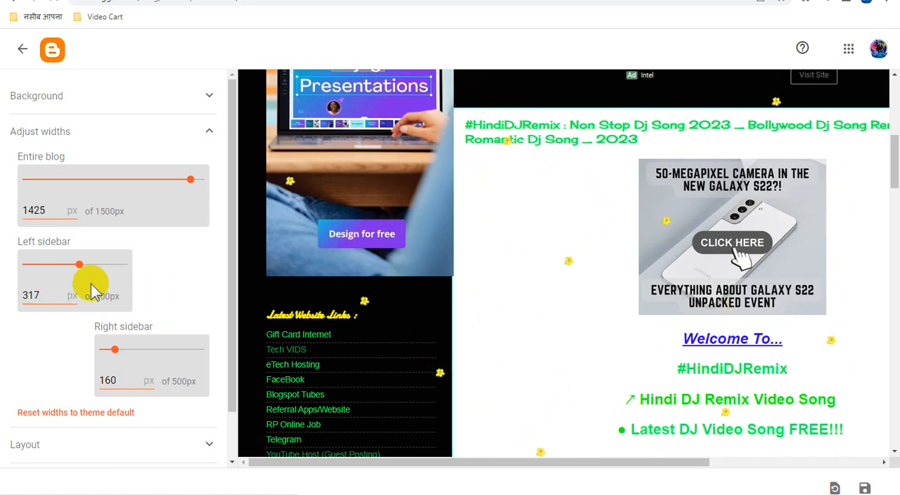
click(55, 293)
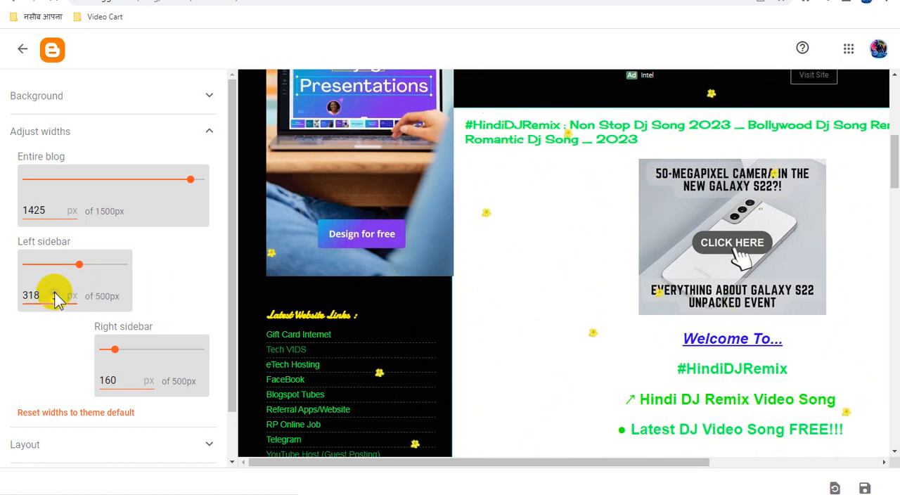
click(55, 292)
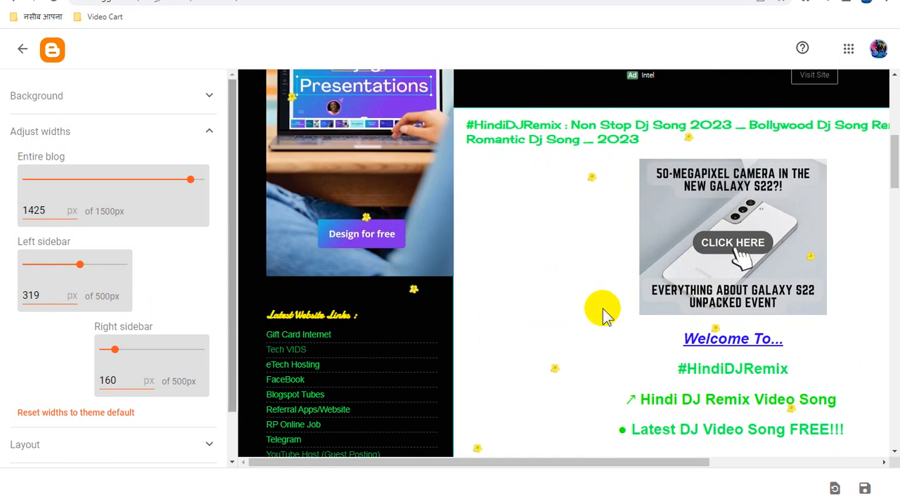
drag(685, 467, 712, 469)
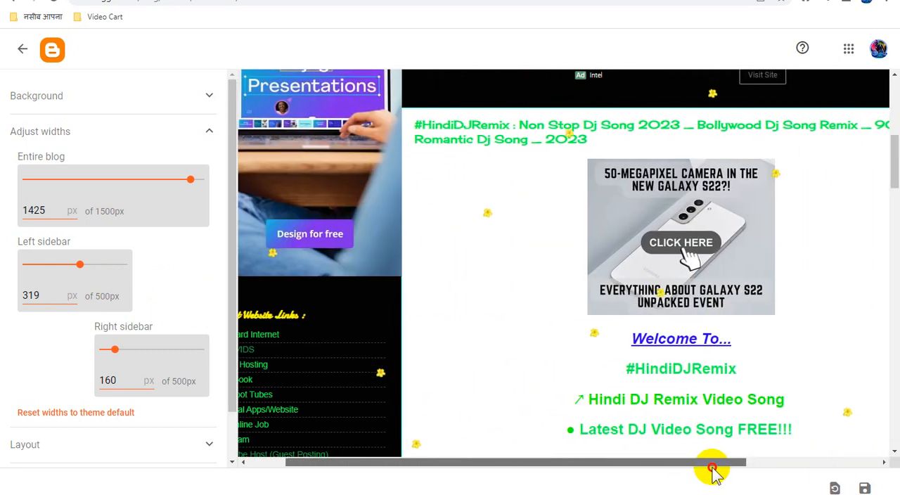
click(864, 488)
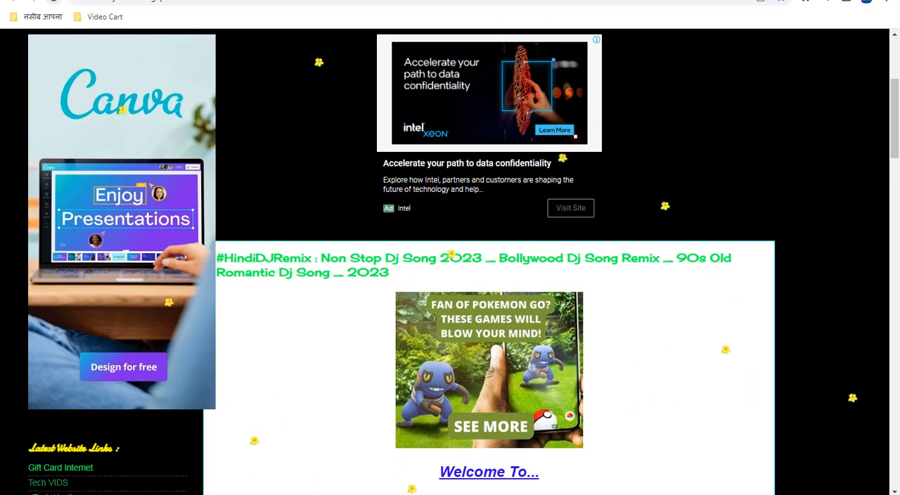
- Reload the live blog and check how the header, ads and post area are laid out with the new sidebar width
click(53, 2)
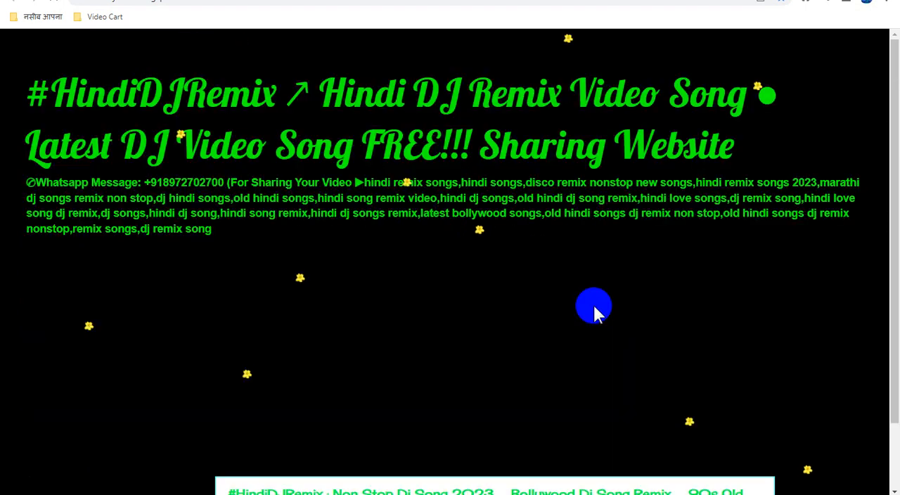
scroll(618, 283, down, 3)
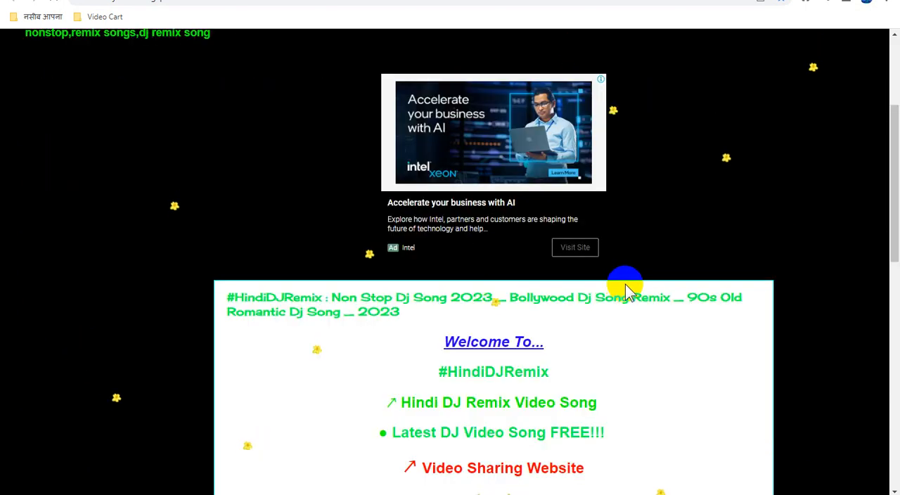
scroll(632, 285, up, 3)
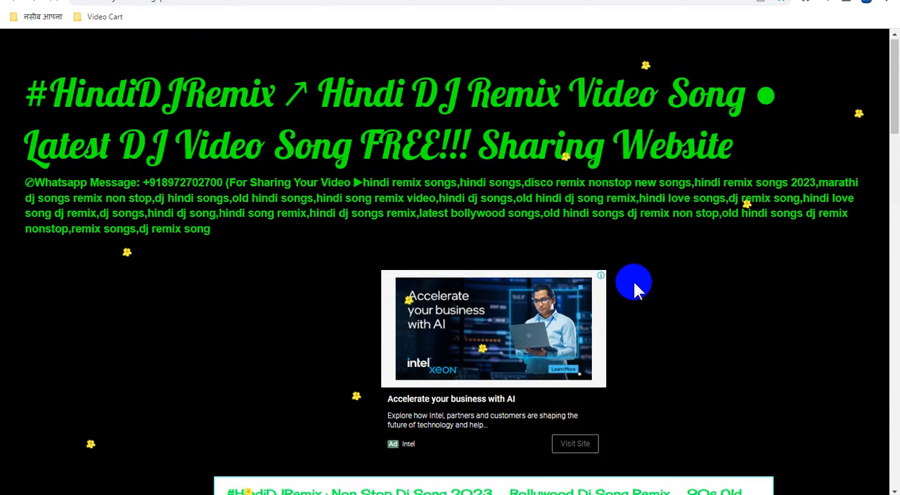